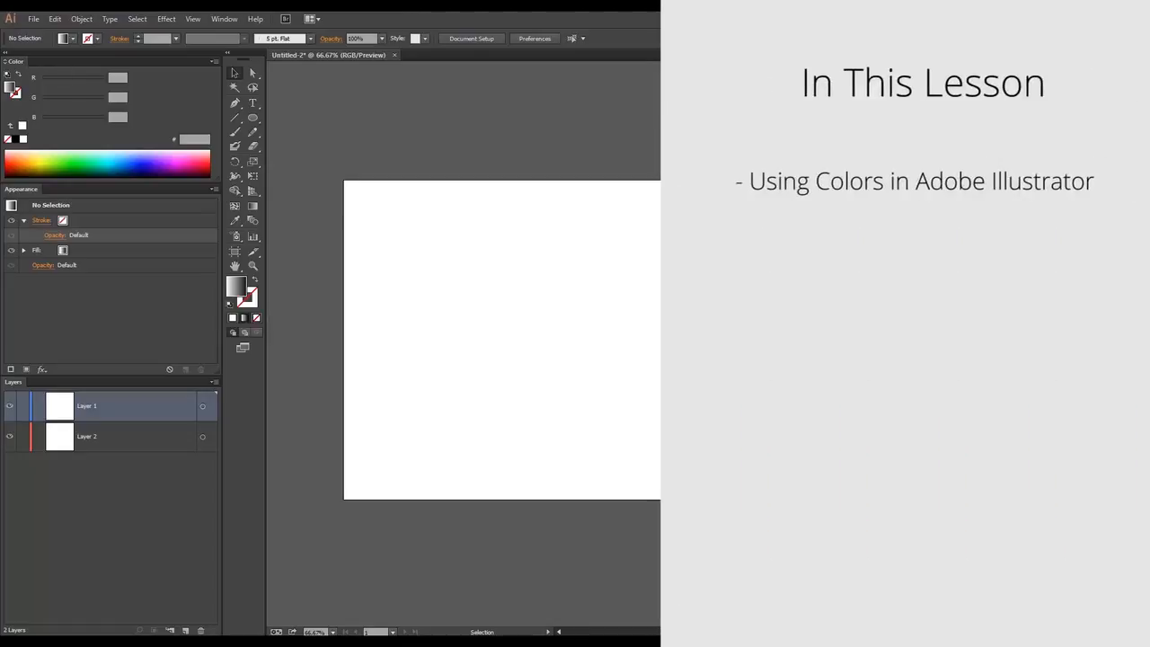
- Show the Color Guide
click(236, 20)
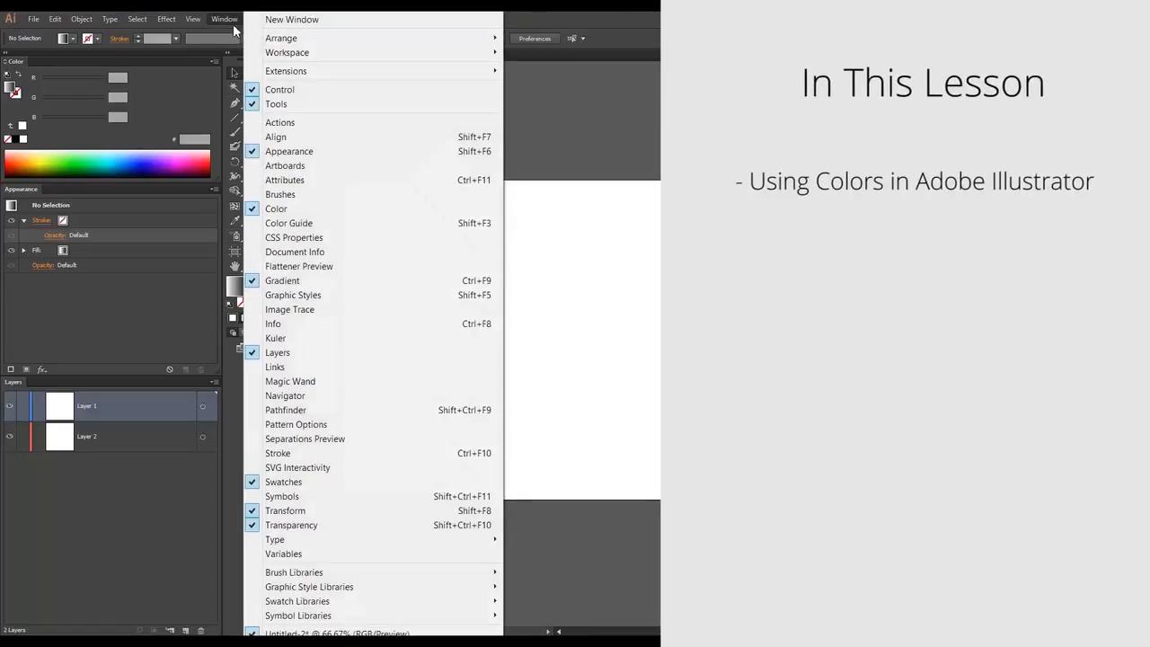
click(329, 224)
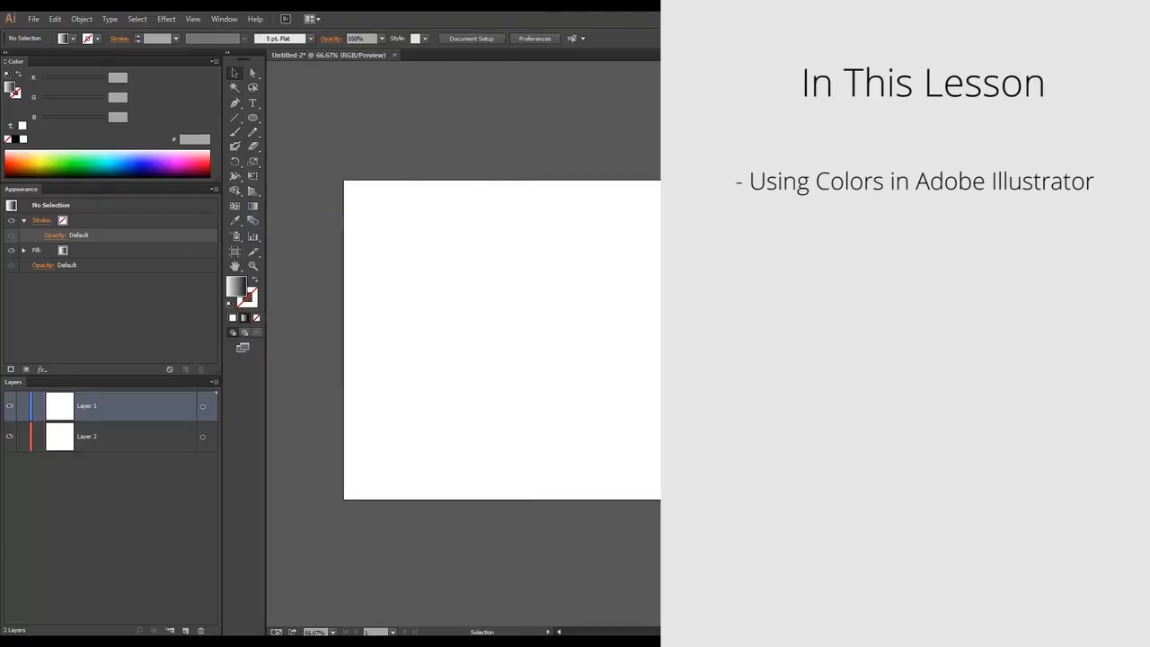
- Draw a rectangle about 305 by 286 px in the left half of the artboard and fill it with black
click(253, 116)
drag(254, 116, 308, 118)
drag(380, 236, 501, 348)
click(236, 74)
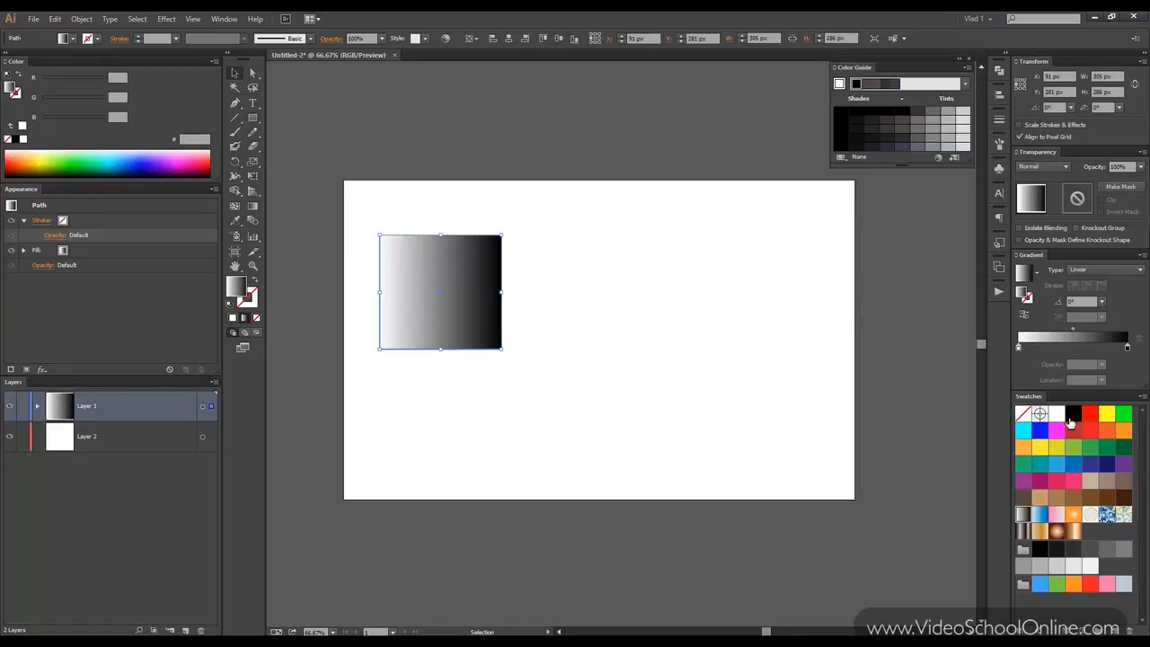
click(1070, 417)
key(ctrl+1)
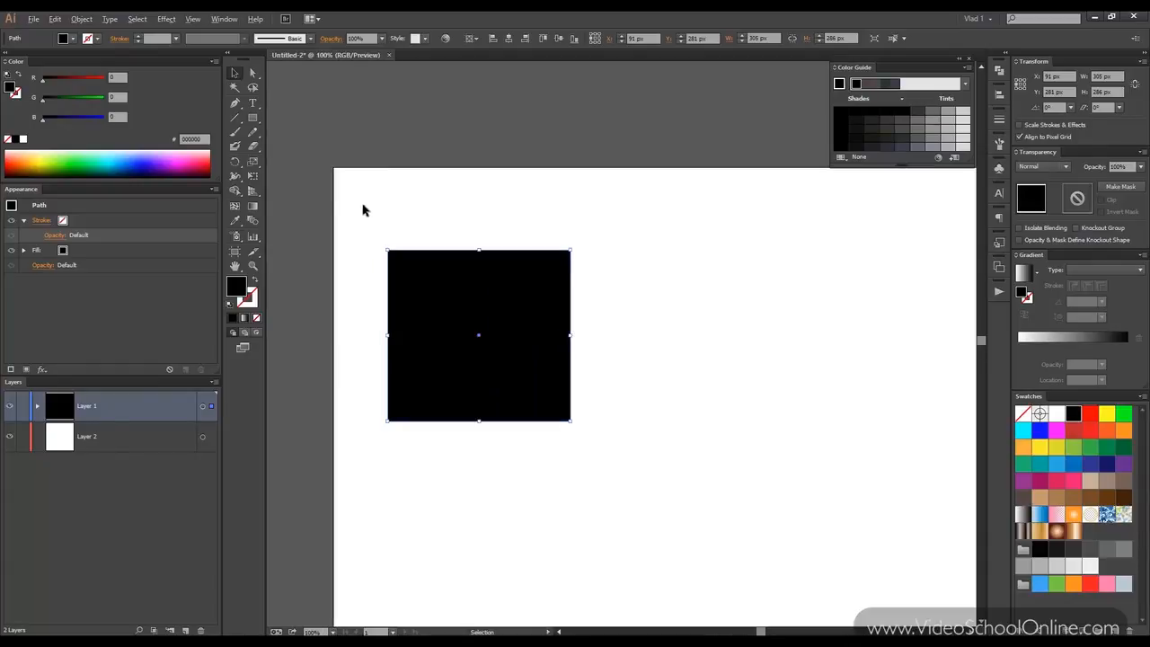
scroll(376, 235, up, 1)
mouse_move(380, 238)
mouse_down()
mouse_move(390, 231)
mouse_move(398, 243)
mouse_up()
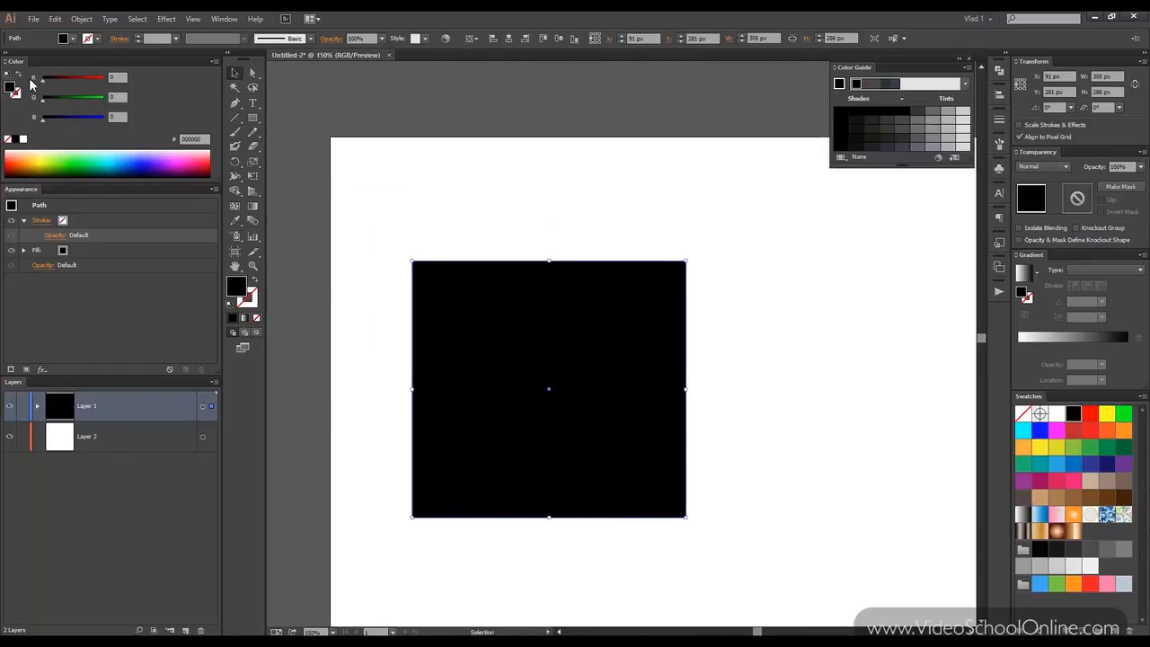
- Try the Grayscale color model for the square's fill with K at 100%, and return the color values to RGB
click(215, 61)
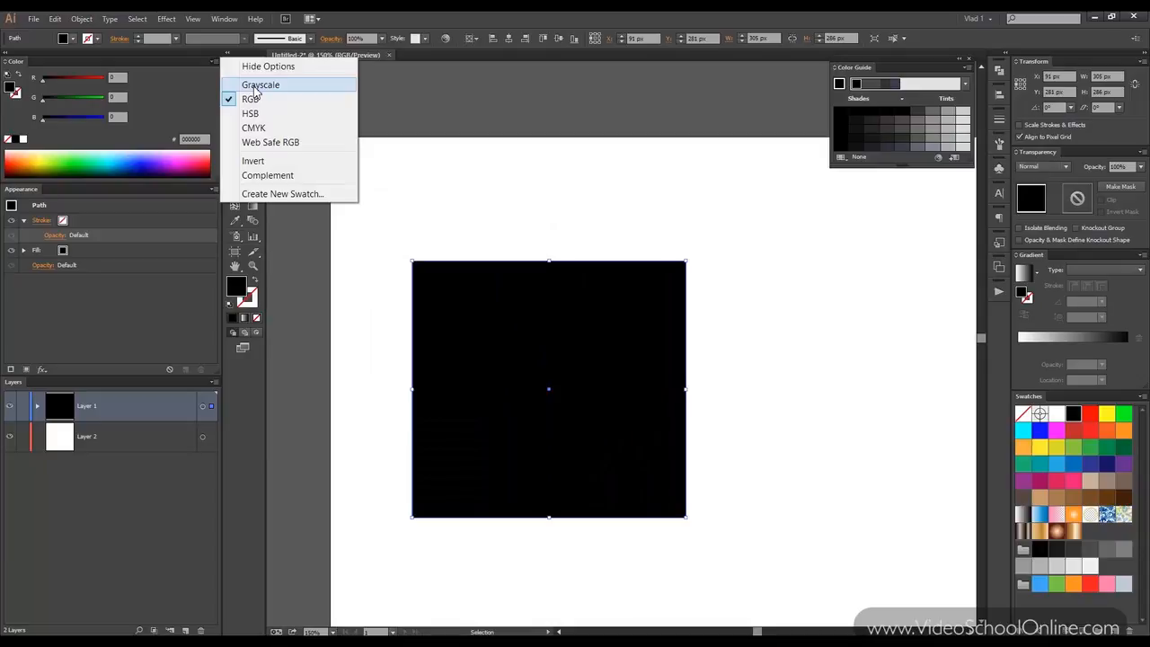
click(212, 64)
click(214, 61)
click(260, 84)
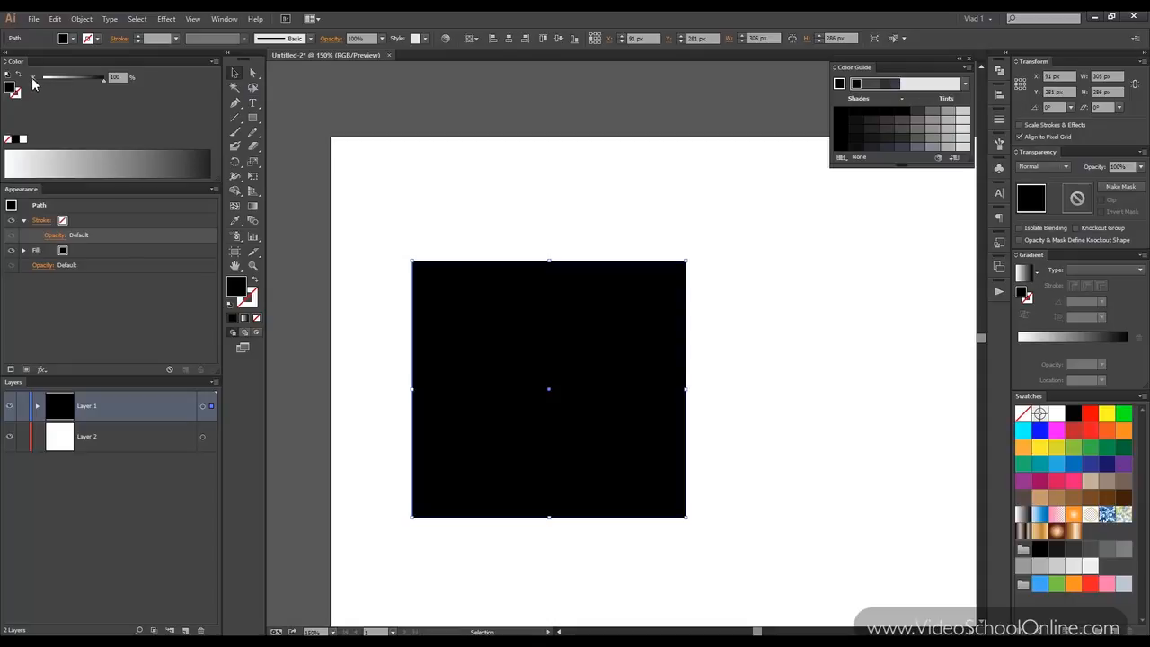
mouse_move(101, 79)
mouse_down()
mouse_move(41, 79)
mouse_move(106, 77)
mouse_up()
double_click(1076, 416)
click(638, 407)
click(214, 65)
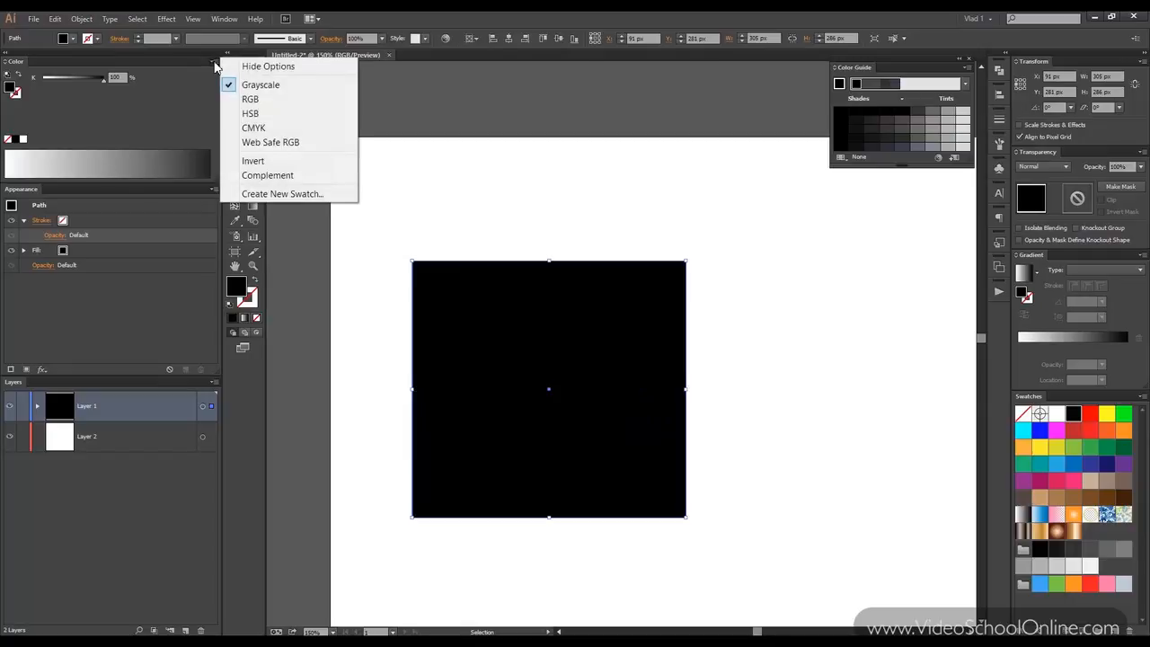
click(249, 103)
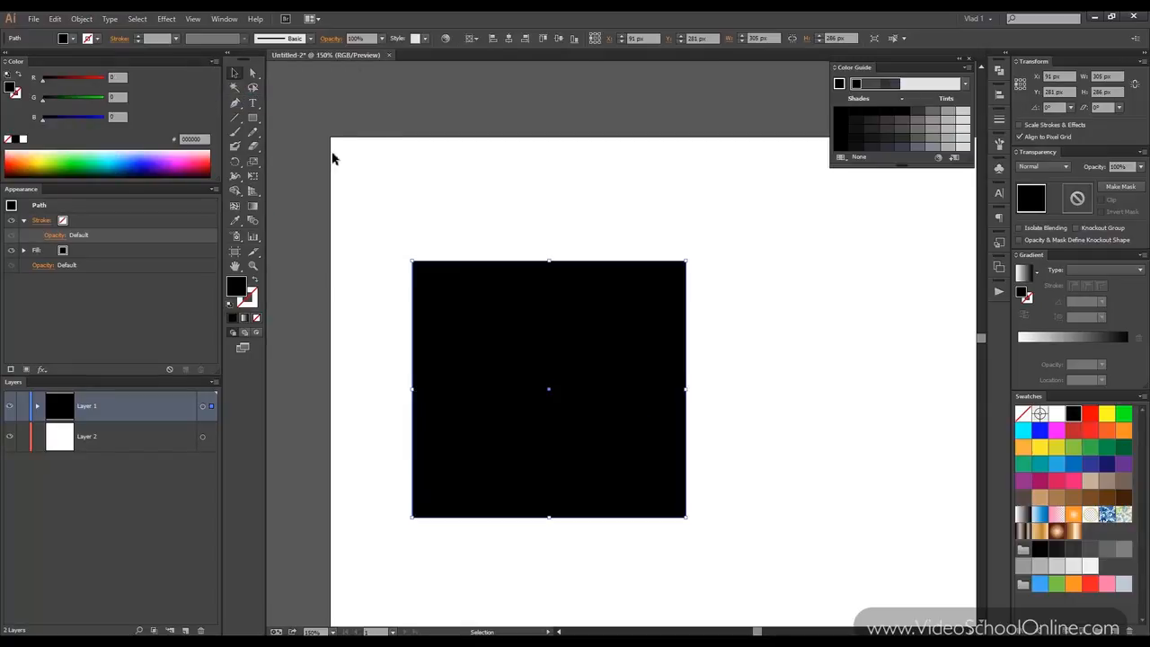
- Move the black square up and to the left, to about X 44 px, Y 206 px
click(397, 154)
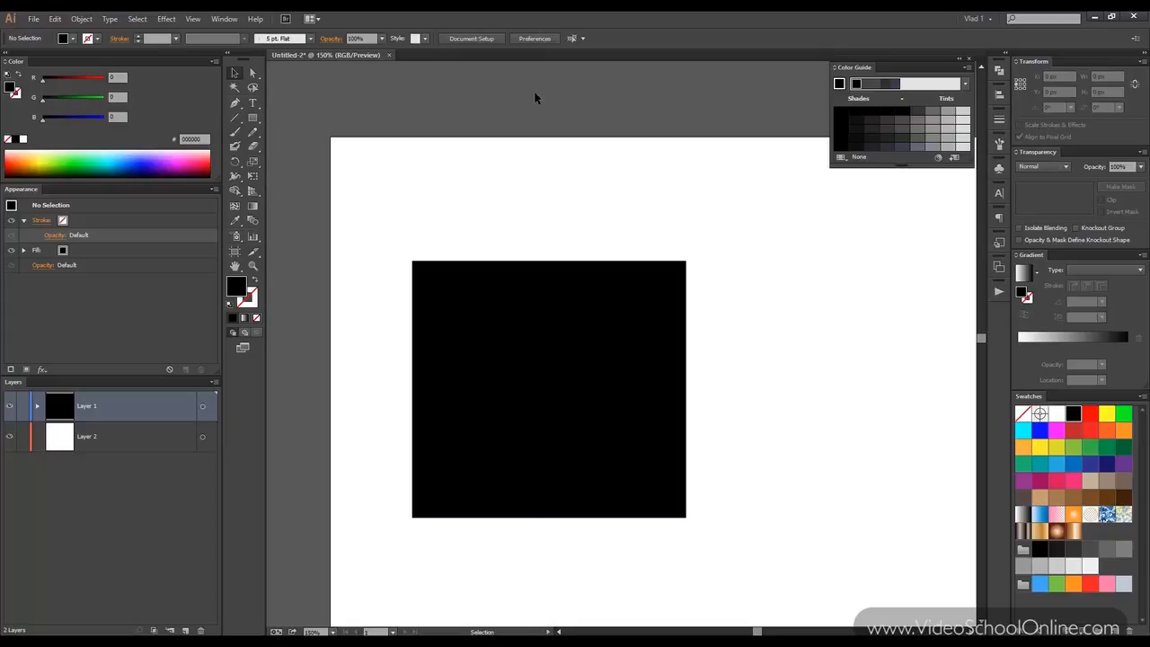
drag(498, 296, 449, 212)
drag(510, 306, 515, 320)
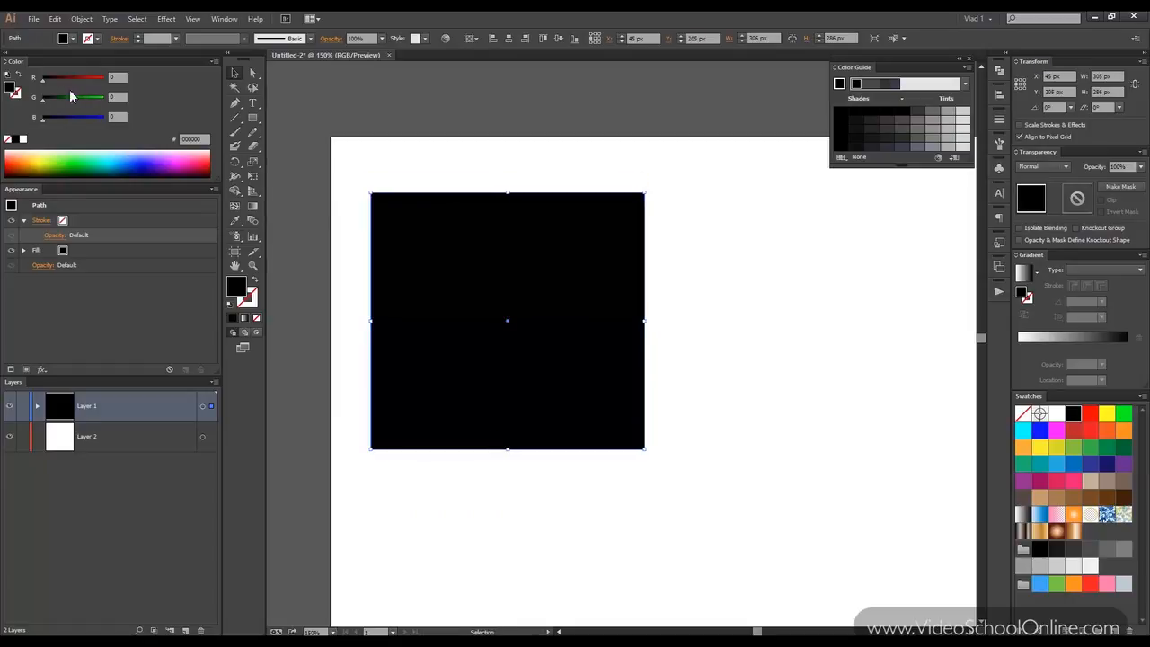
- Reset the square to the default fill and stroke, and swap them for a black fill with a white 1 px stroke
click(16, 78)
click(15, 78)
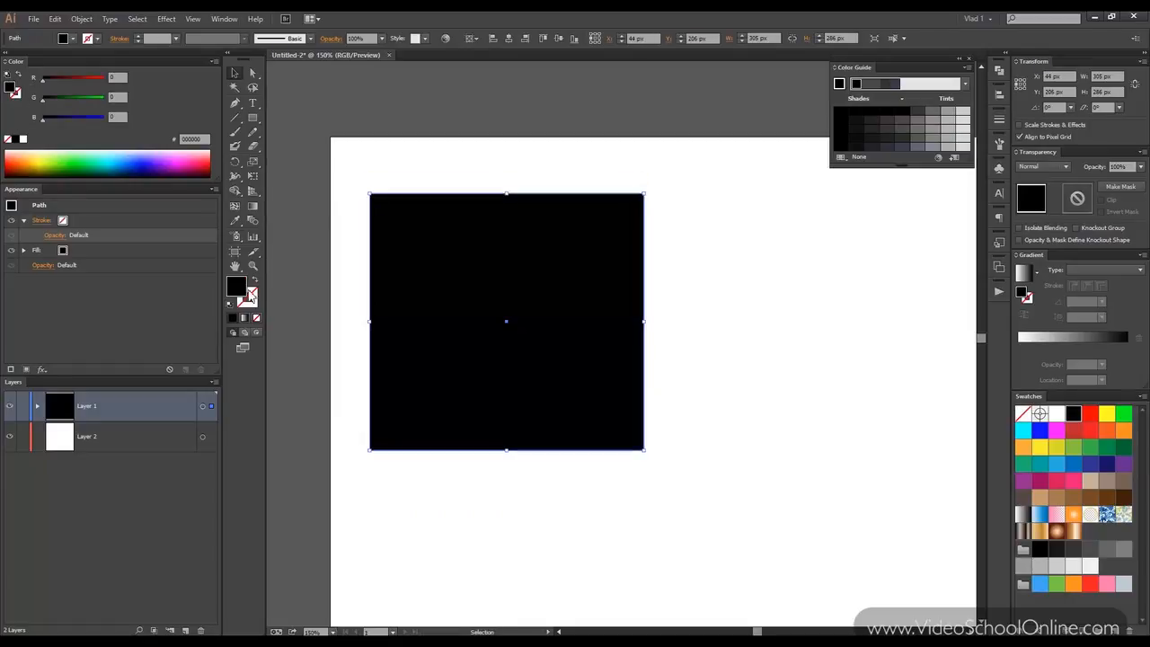
click(7, 76)
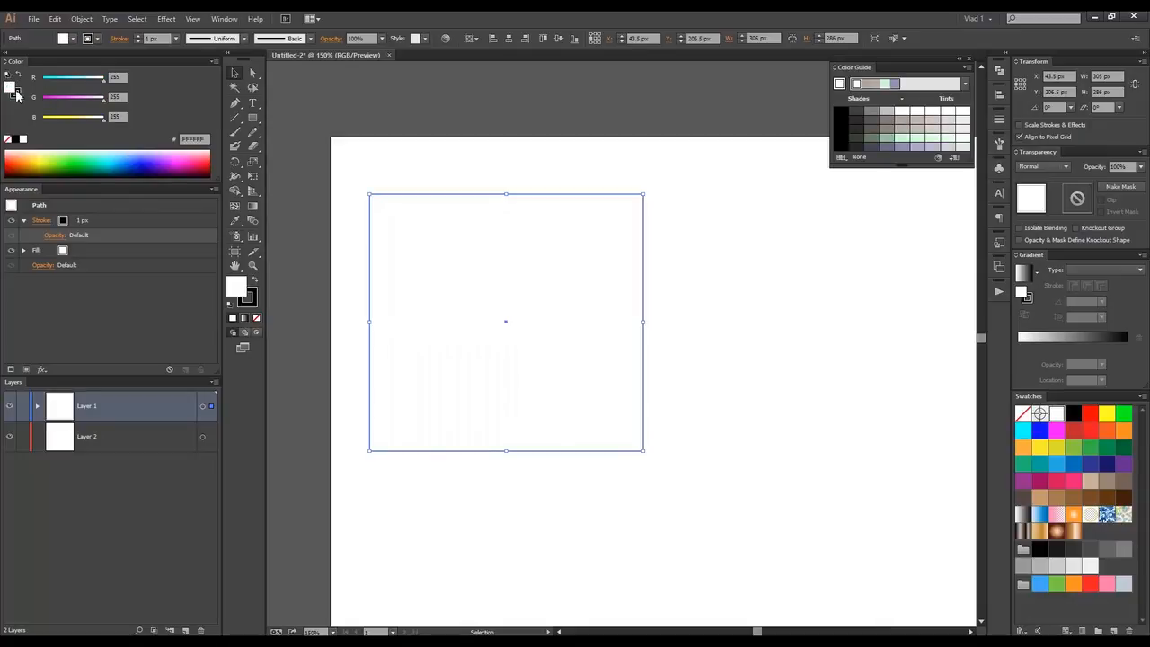
click(16, 77)
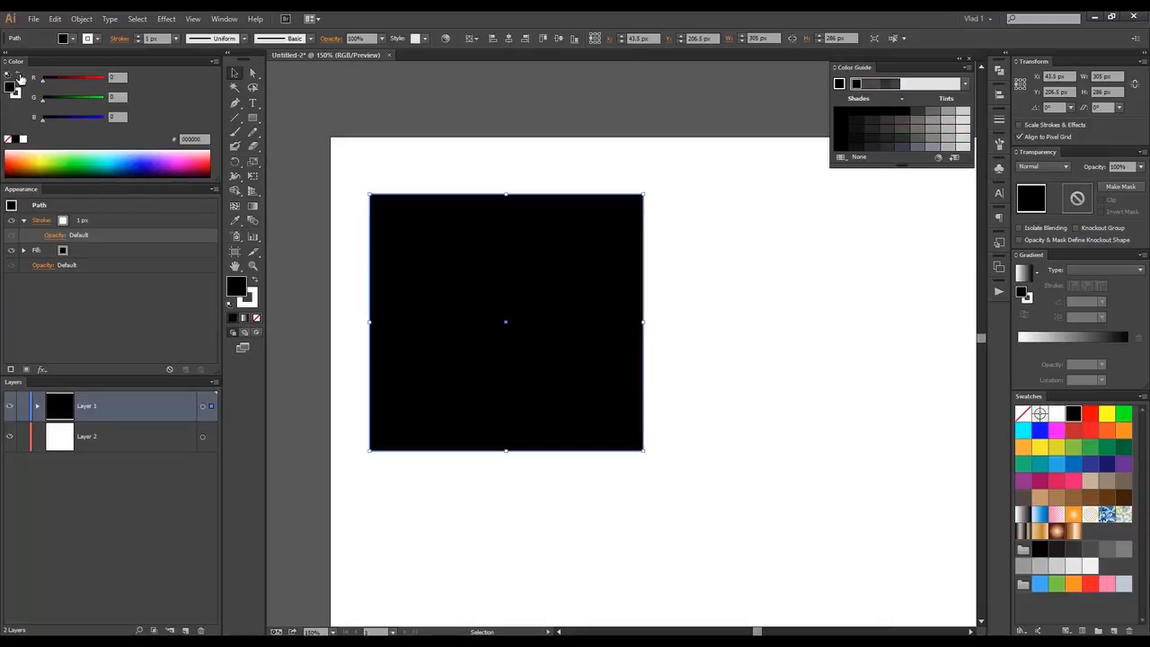
click(9, 140)
click(16, 139)
- Raise the red, green and blue values of the square's fill to 255 each for pure white
drag(49, 81, 76, 124)
drag(87, 82, 108, 119)
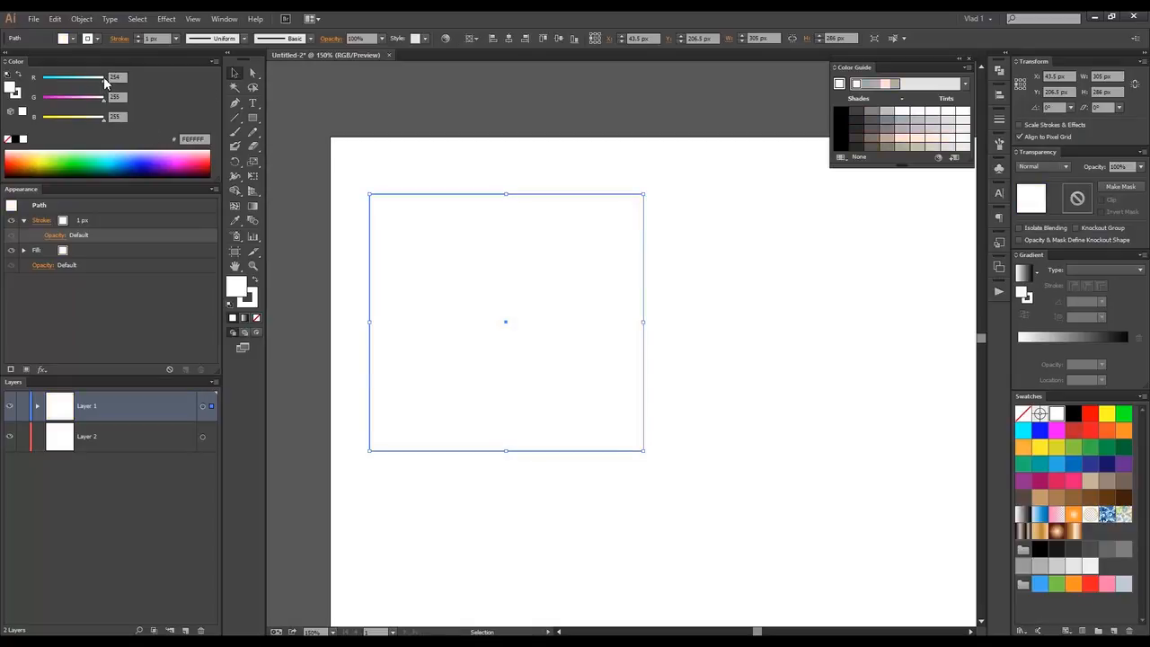
drag(102, 82, 127, 78)
drag(104, 118, 119, 84)
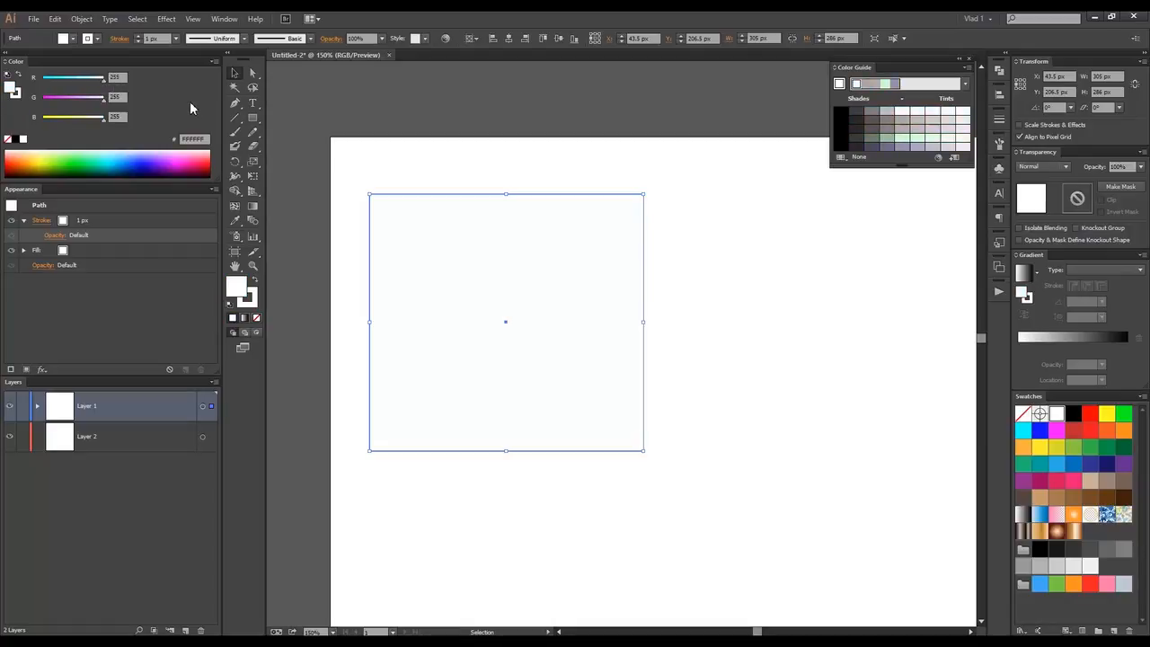
- Mix an olive fill of R 159, G 141, B 39 for the square and set its hex code to 9F8D20
drag(93, 82, 71, 81)
drag(104, 100, 80, 82)
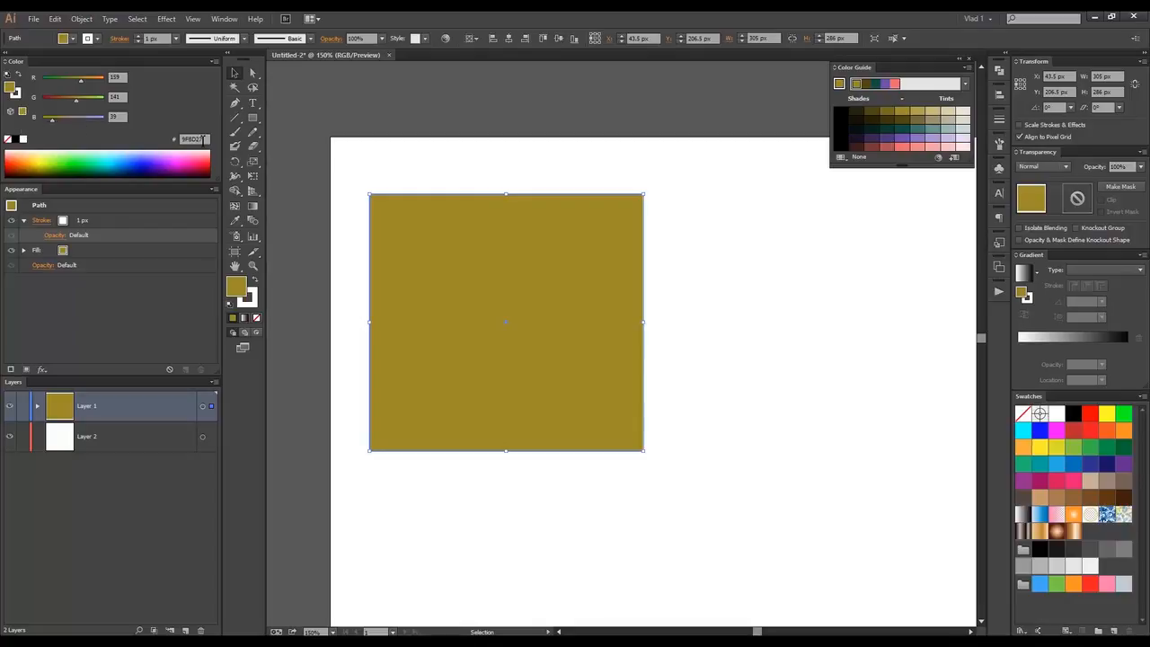
click(176, 139)
click(206, 140)
key(BackSpace)
text(5)
key(Return)
click(203, 141)
text(0)
key(Return)
- Switch the color values to HSB and mix a blue fill of about H 228°, S 54%, B 81%
click(214, 61)
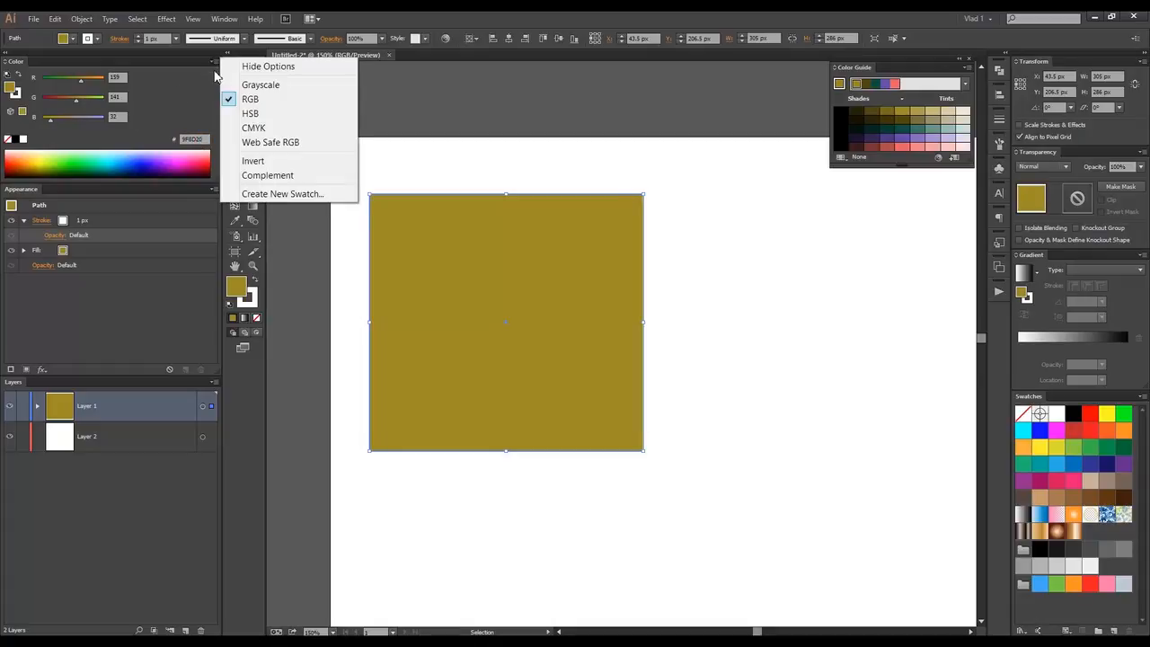
click(251, 114)
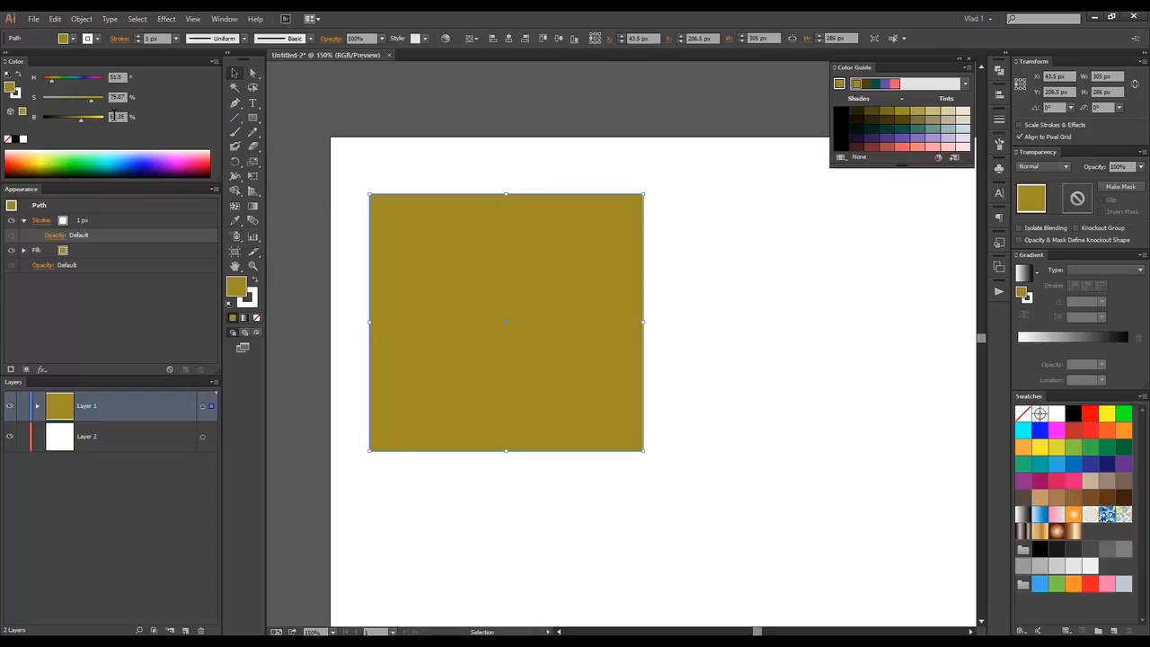
drag(49, 85, 75, 105)
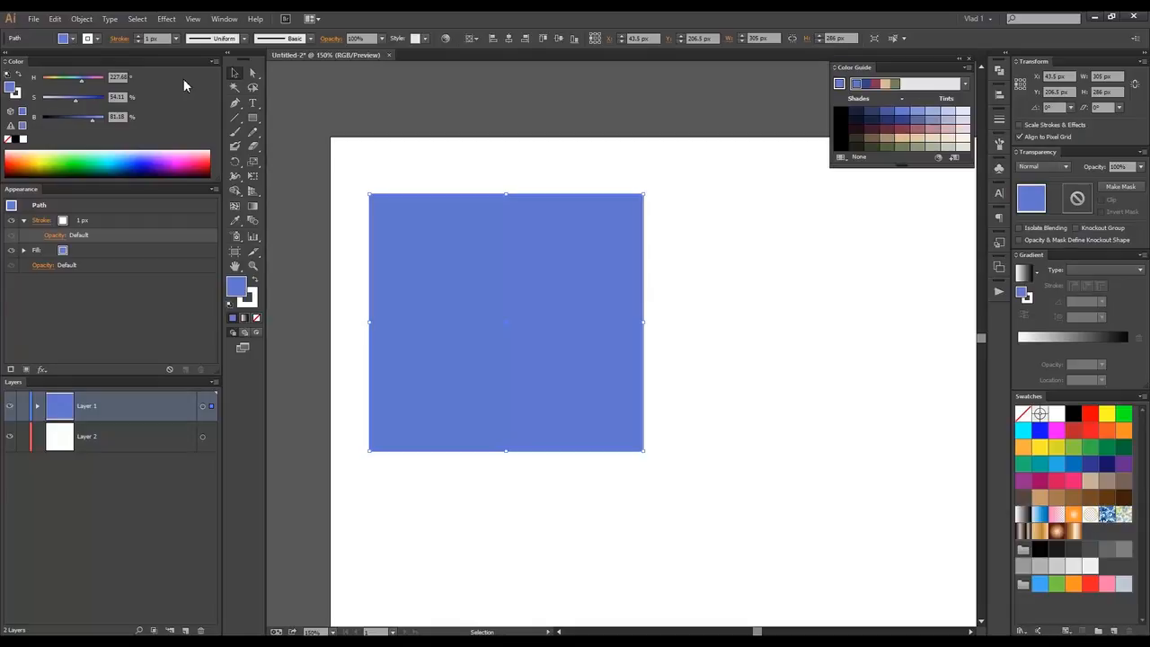
- Switch the color values to CMYK and lower all four channels of the square's fill to 0%
click(214, 61)
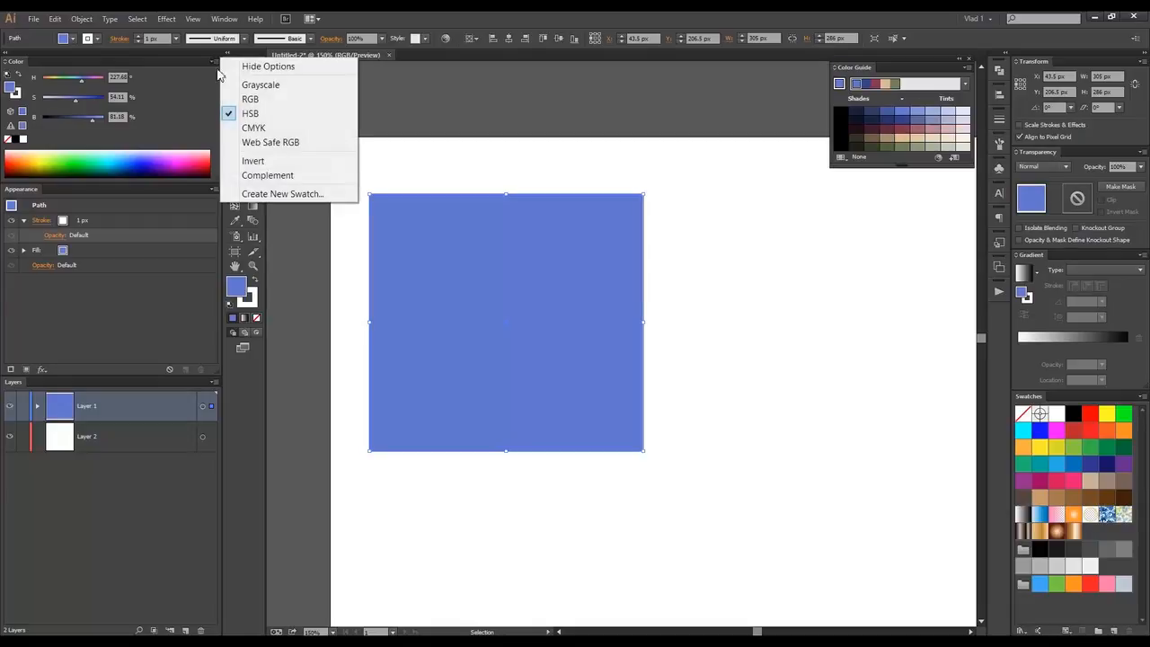
click(254, 128)
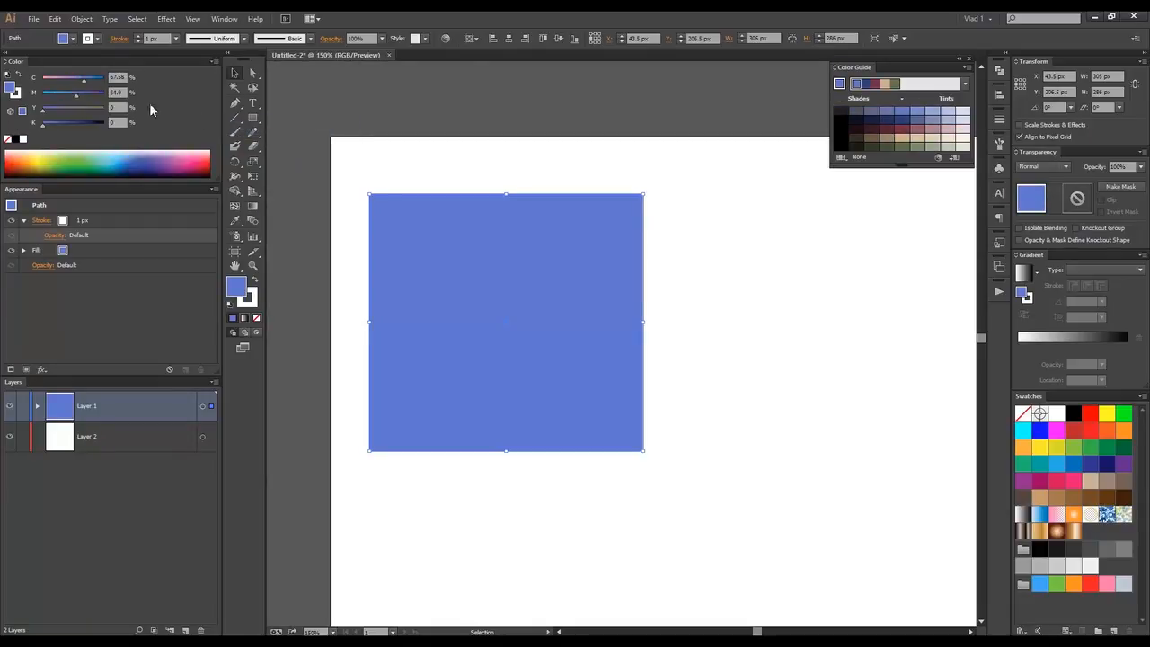
drag(85, 81, 34, 105)
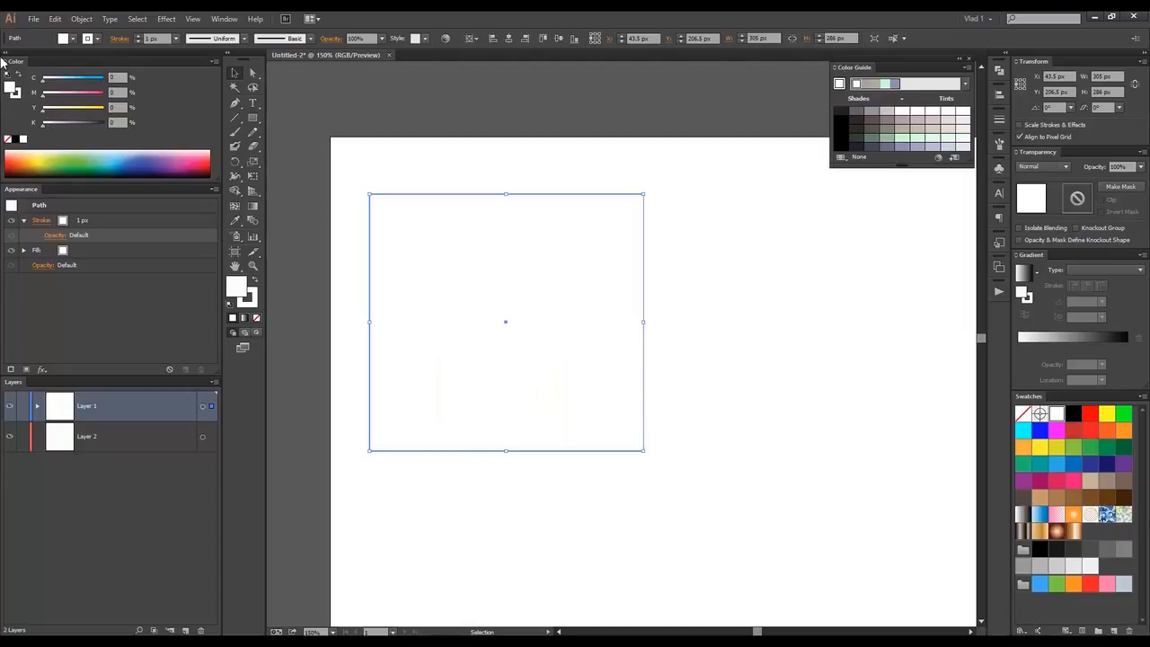
- Raise the fill's C, M, Y and K values to 100% each, and bring all four back to 0%
drag(45, 79, 127, 91)
click(102, 95)
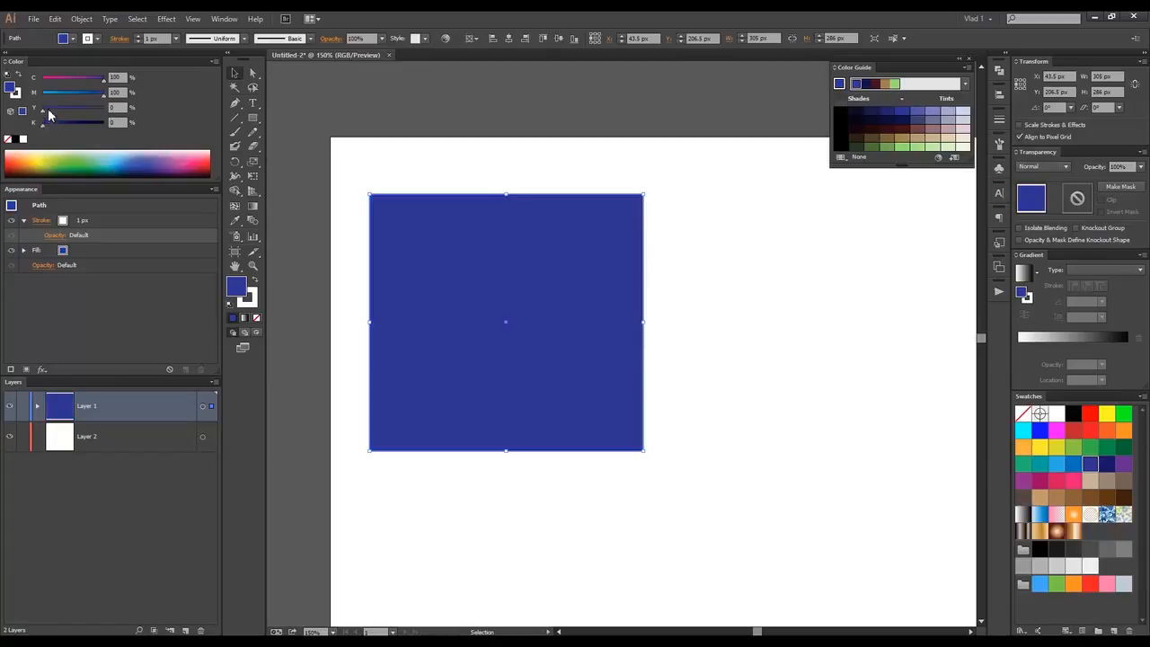
drag(48, 108, 159, 107)
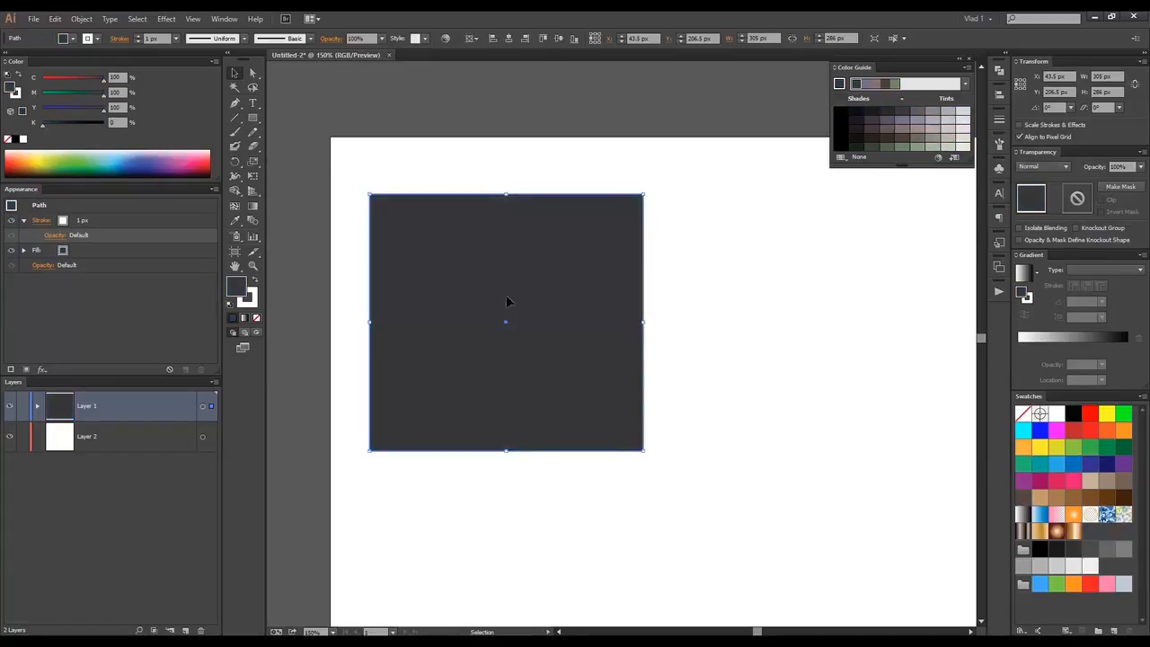
drag(40, 124, 117, 126)
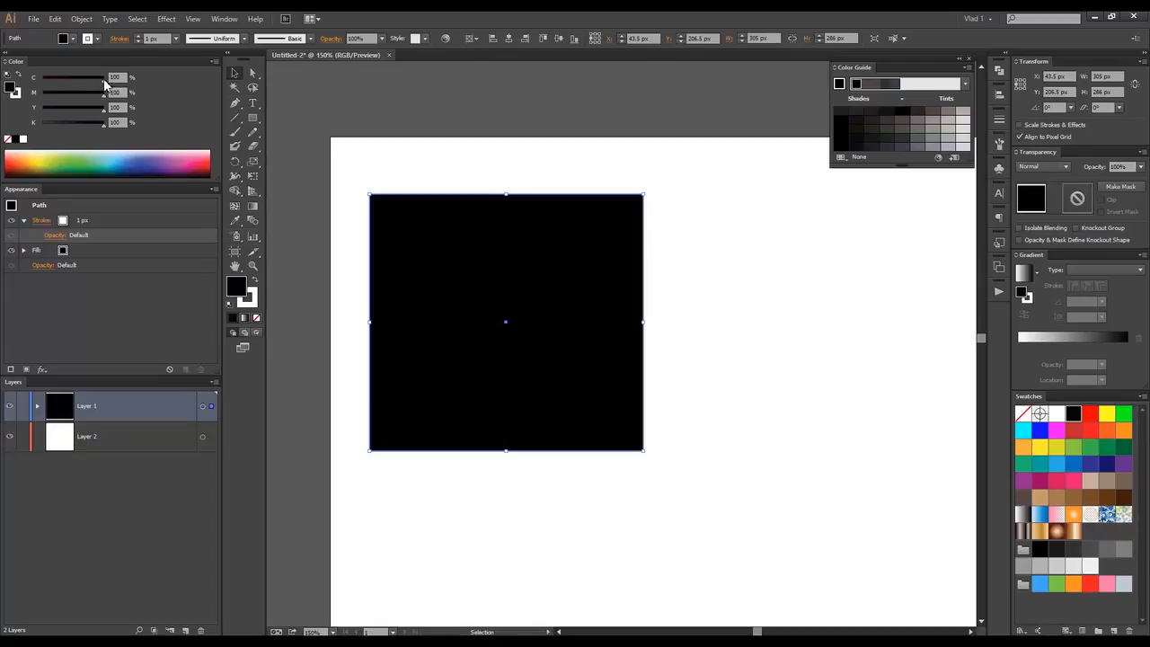
drag(104, 83, 43, 95)
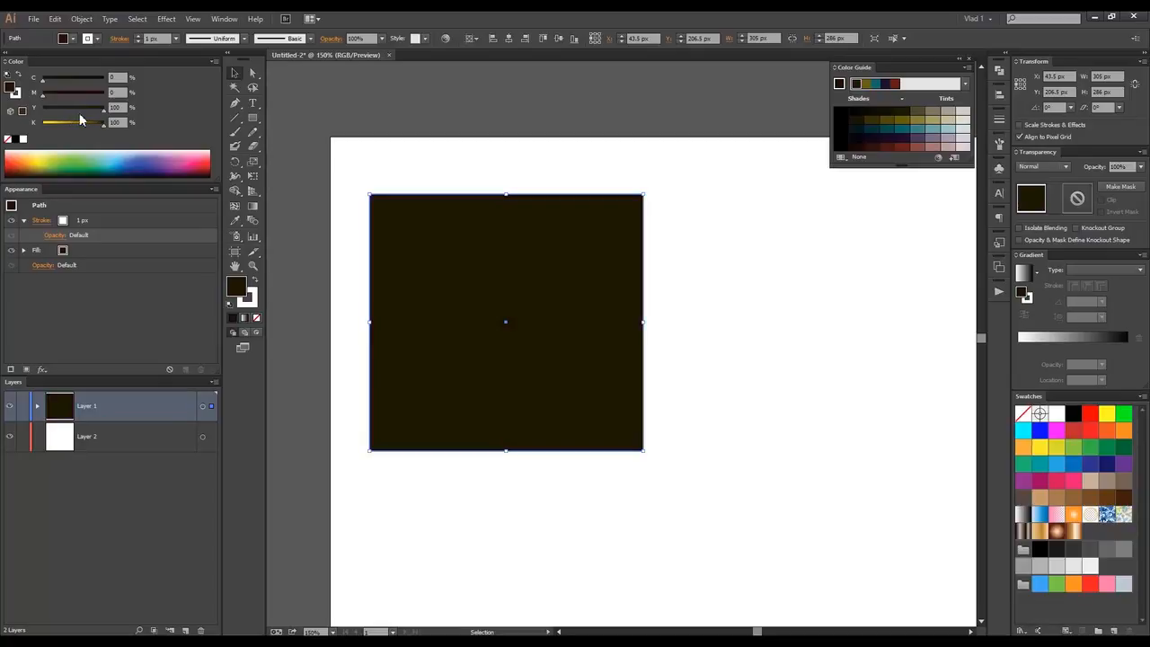
drag(103, 125, 39, 125)
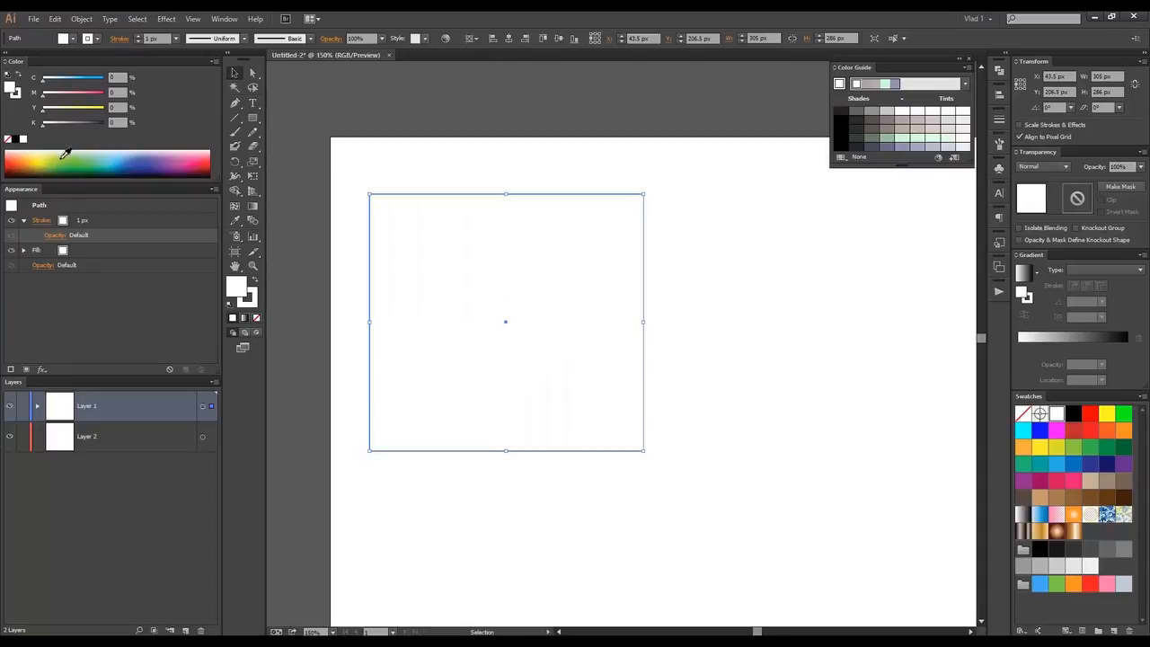
- Sample a green fill of about C 81%, M 5%, Y 78%, K 0% from the color spectrum and reduce the spectrum's height
drag(63, 156, 128, 331)
drag(102, 201, 122, 165)
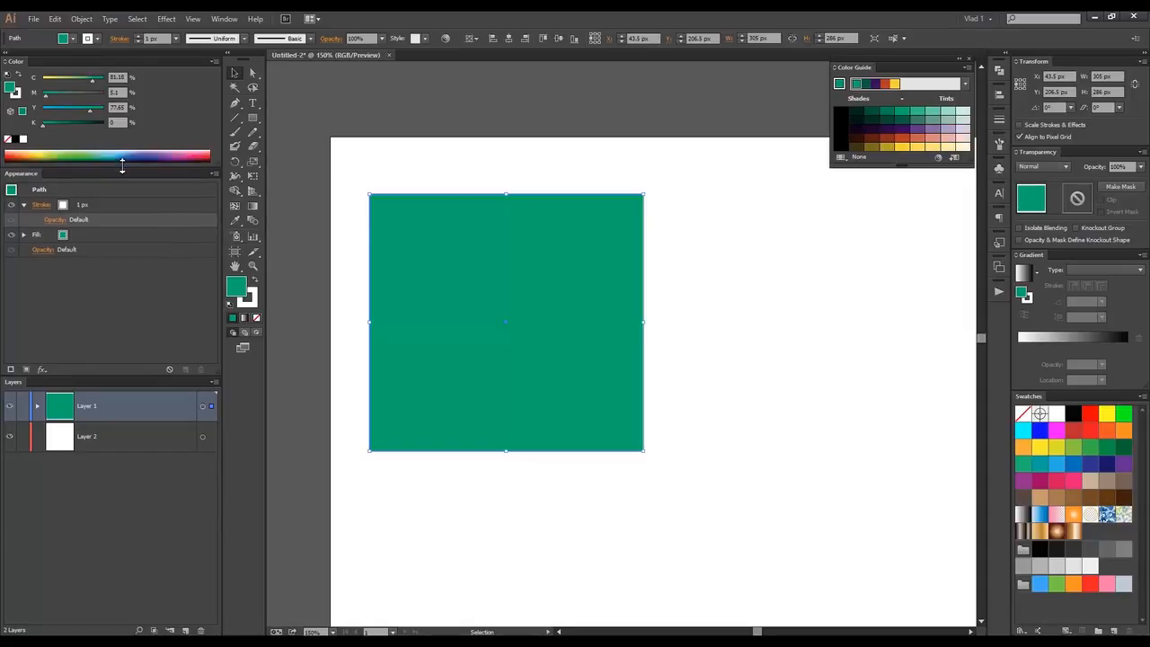
- Switch the color values to Web Safe RGB and invert the square's fill color
click(214, 62)
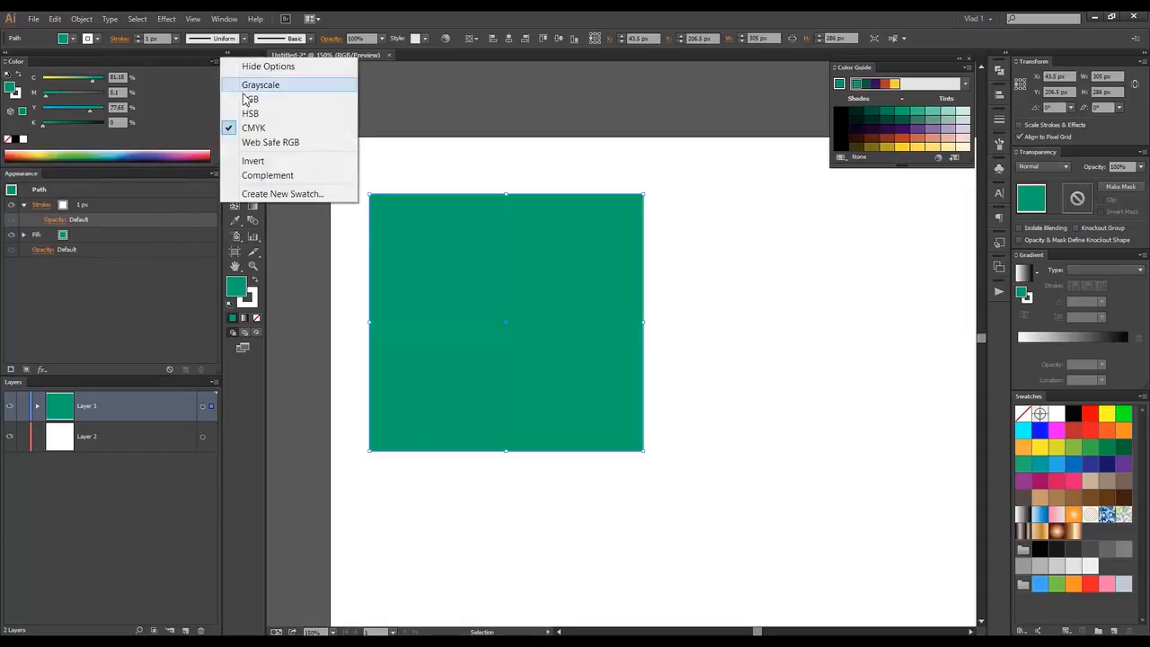
click(270, 141)
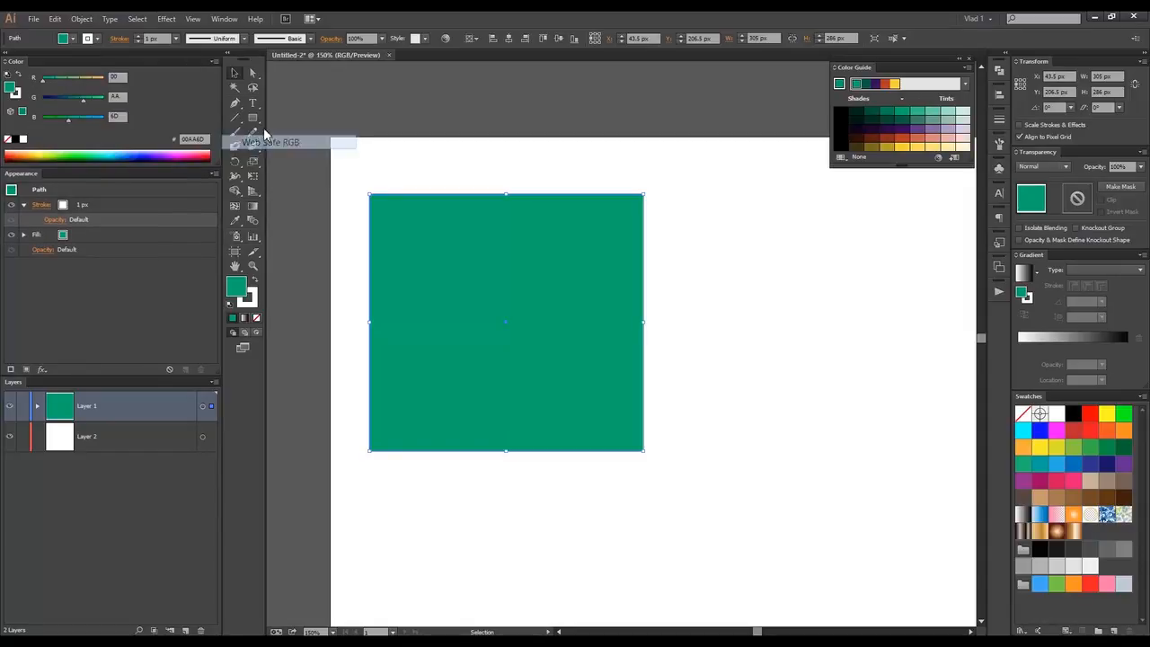
click(217, 61)
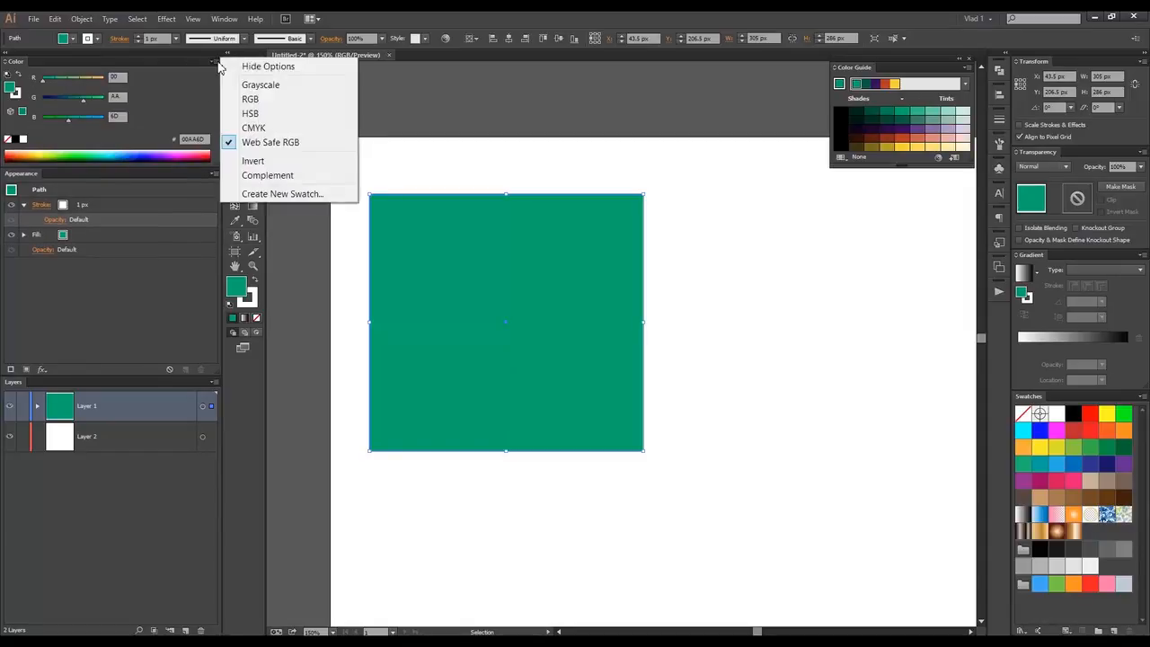
click(289, 162)
- Change the square's pink fill to its complement color
click(217, 61)
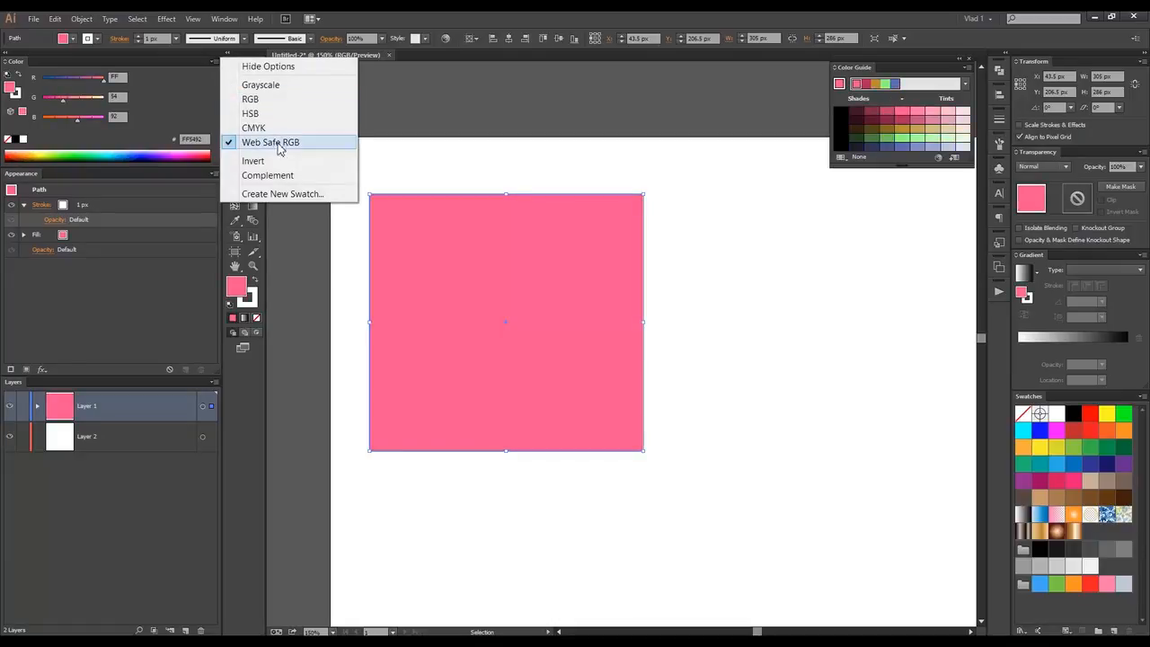
click(289, 176)
click(214, 62)
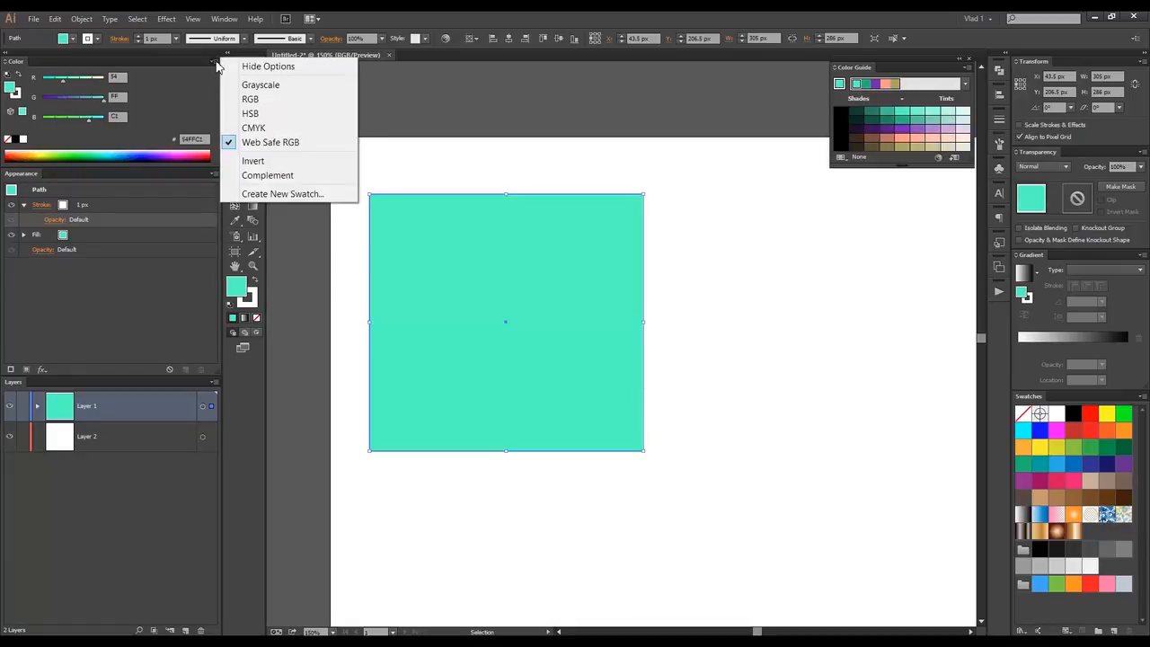
click(184, 99)
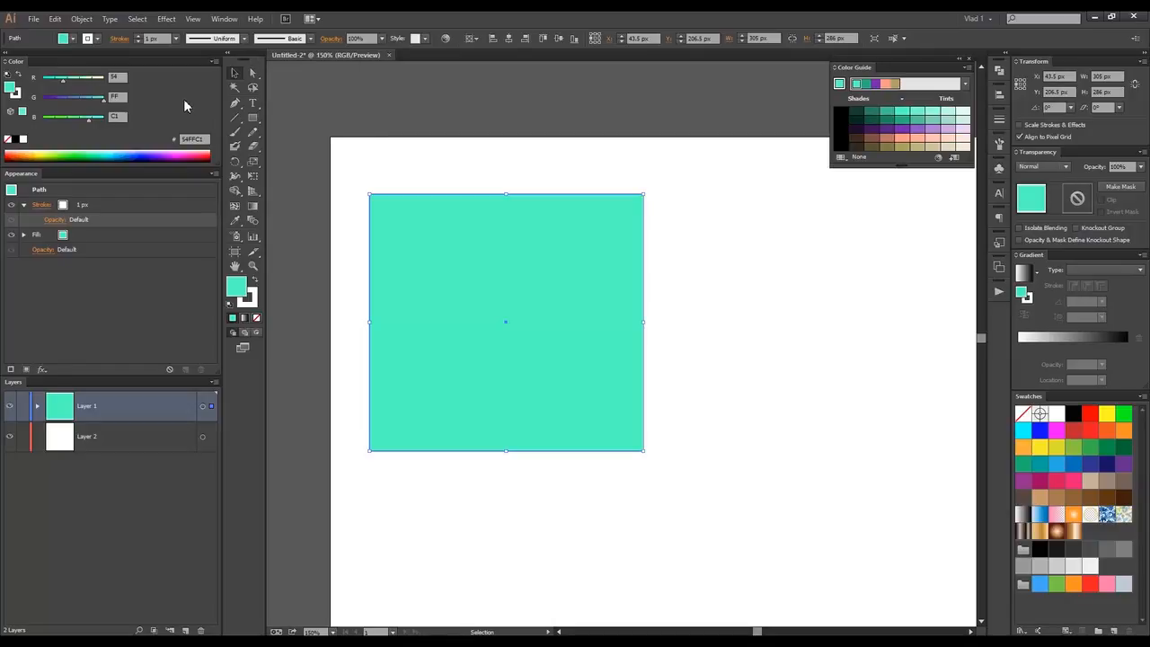
- Try several color swatches on the square's fill and finish with the teal 00A99D
click(1056, 447)
click(1090, 448)
click(1092, 467)
click(1040, 463)
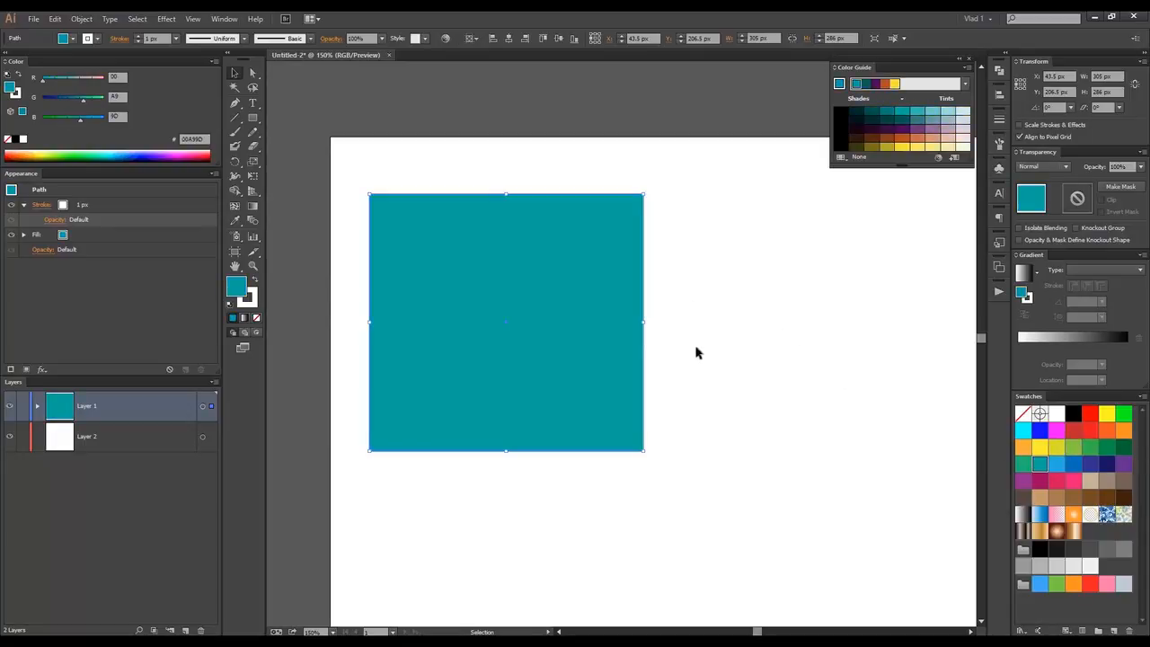
- Shrink the teal square to about 54 by 58 px and duplicate it into ten scattered squares across the artboard's upper part
drag(644, 451, 652, 213)
drag(651, 214, 543, 338)
drag(542, 338, 429, 316)
drag(430, 316, 562, 184)
drag(563, 183, 744, 190)
click(800, 267)
- Recolor four of the teal squares crimson, light green, dark green and orchid pink, using swatches and Color Guide shades
click(648, 232)
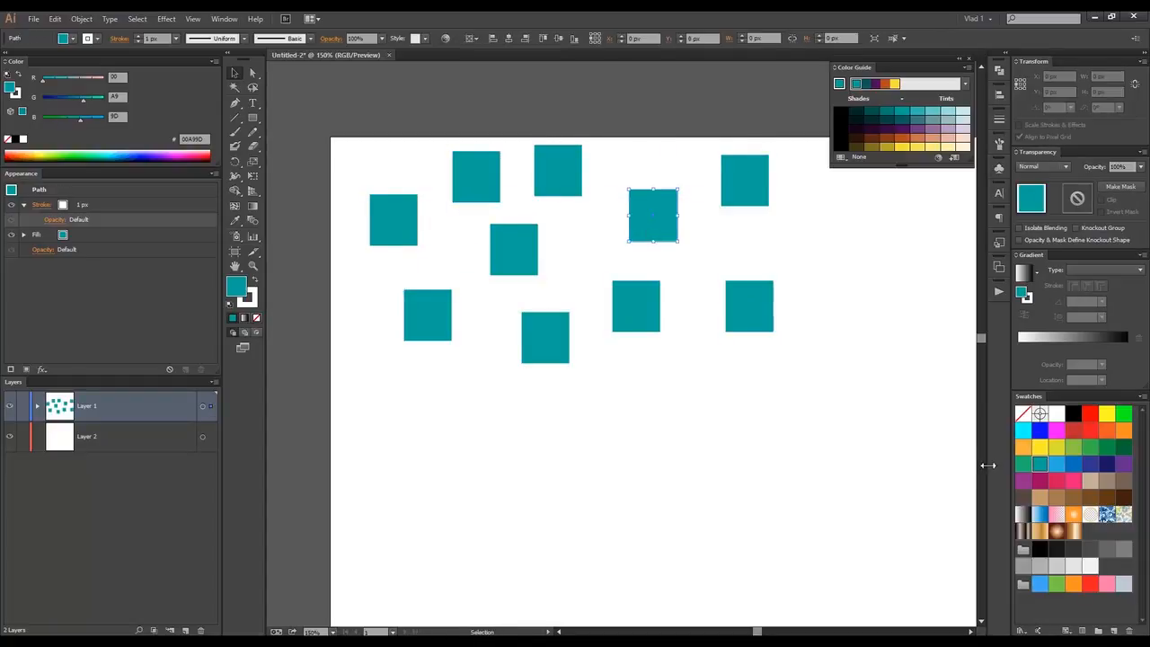
click(1061, 484)
click(642, 295)
click(1071, 446)
click(544, 331)
click(881, 126)
click(514, 249)
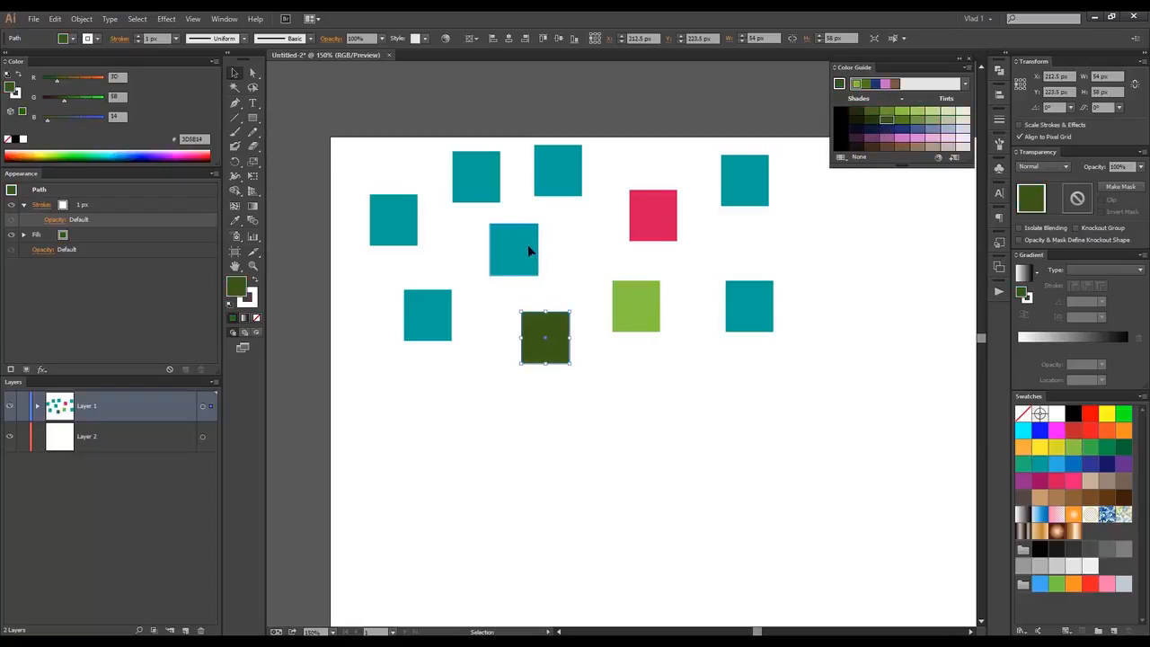
click(896, 142)
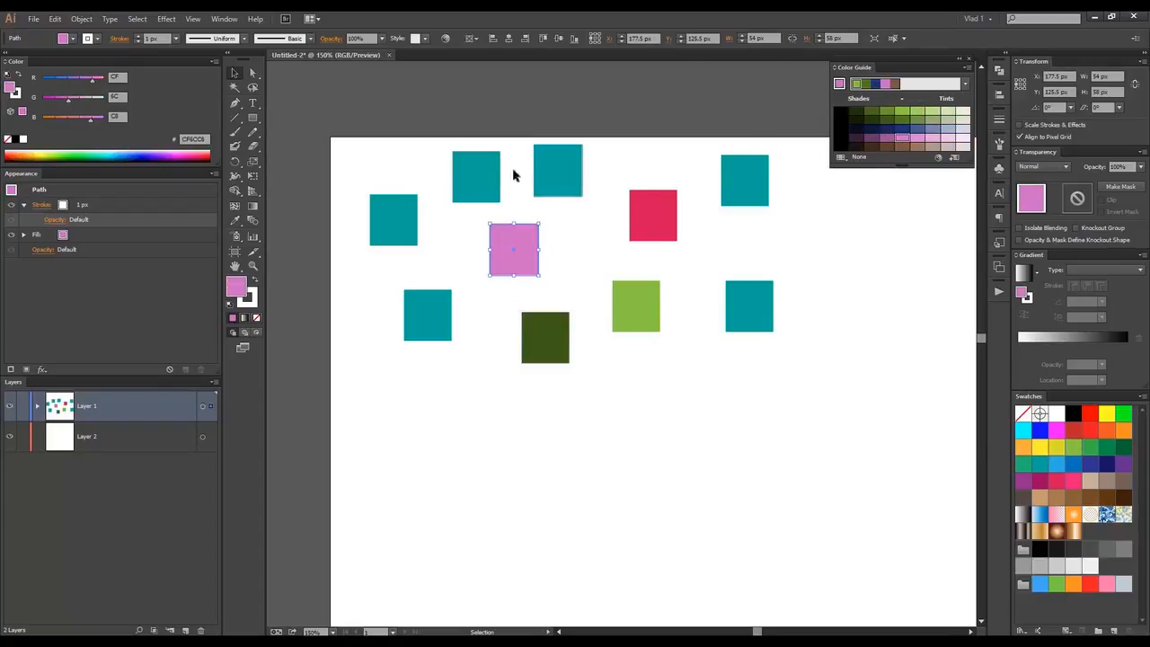
- Recolor four more teal squares periwinkle blue, dark green, navy blue and brown with Color Guide shades
click(476, 175)
click(933, 129)
click(389, 224)
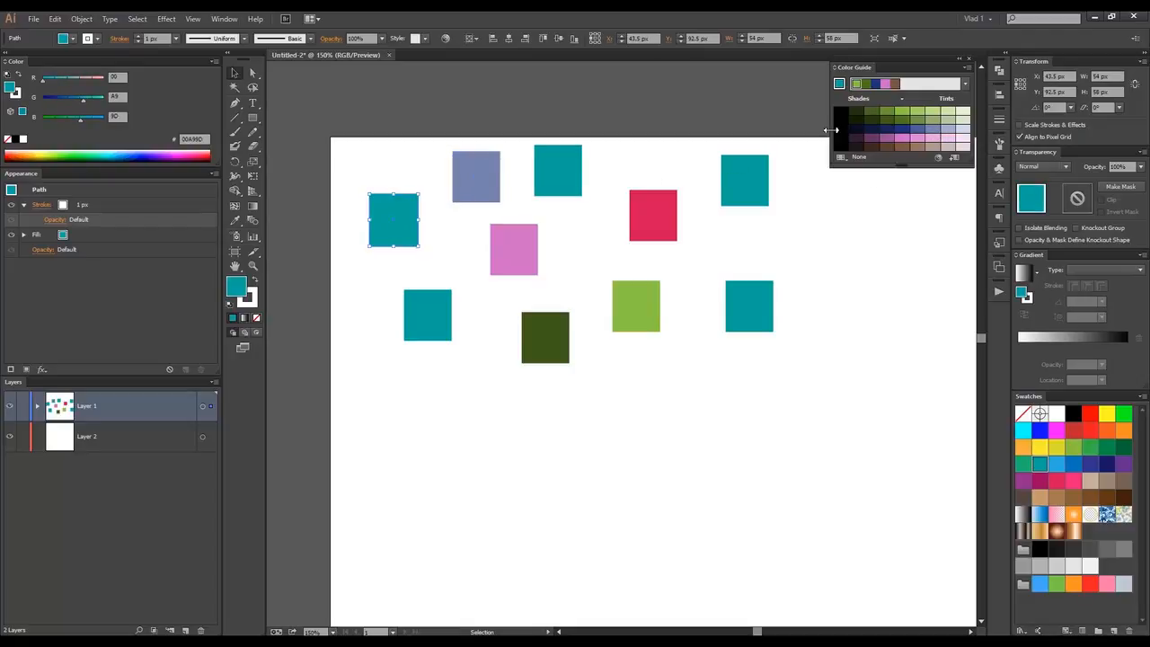
click(888, 126)
click(420, 317)
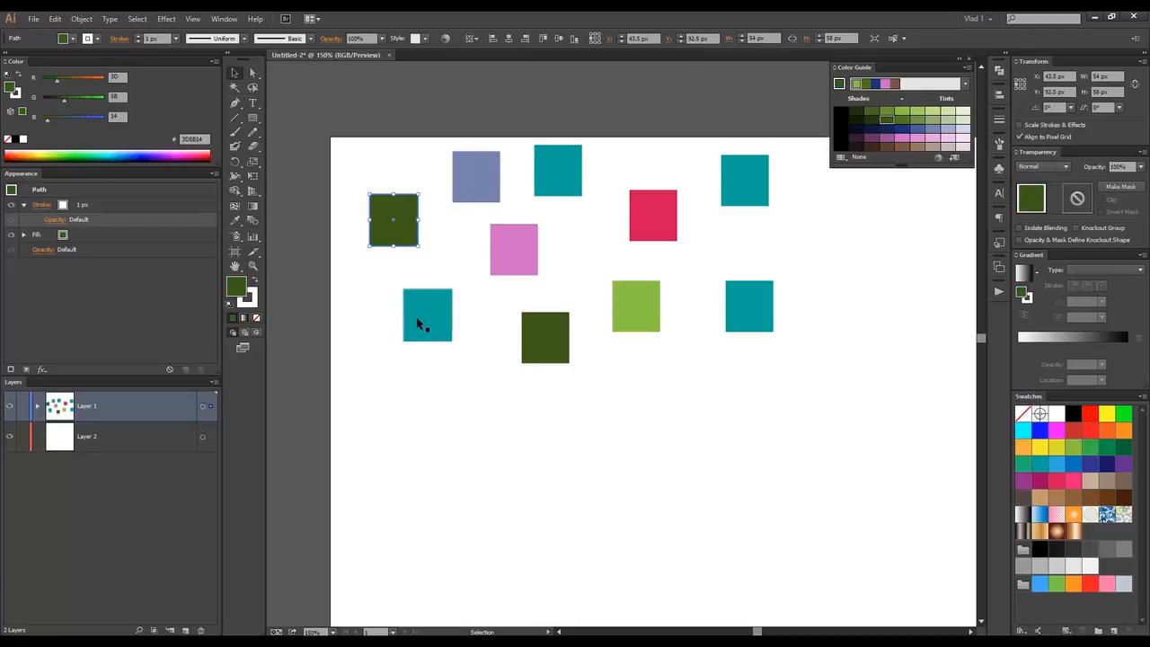
click(902, 128)
click(727, 189)
click(904, 146)
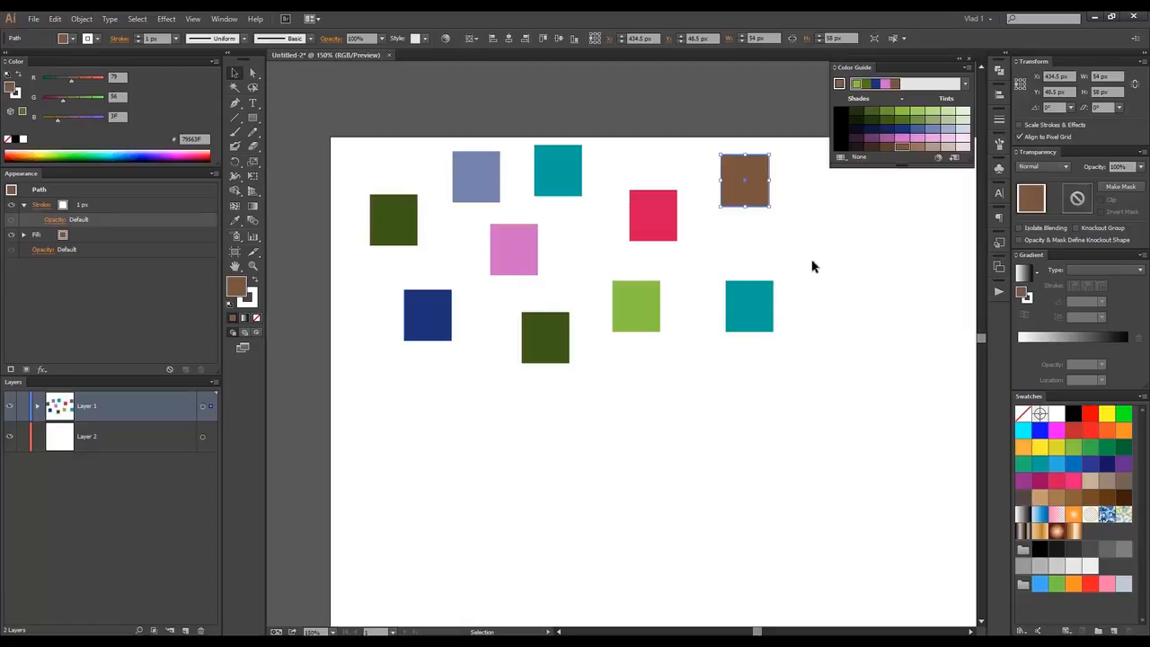
- Save all ten colored squares together as a new pattern swatch
click(387, 136)
drag(339, 123, 862, 408)
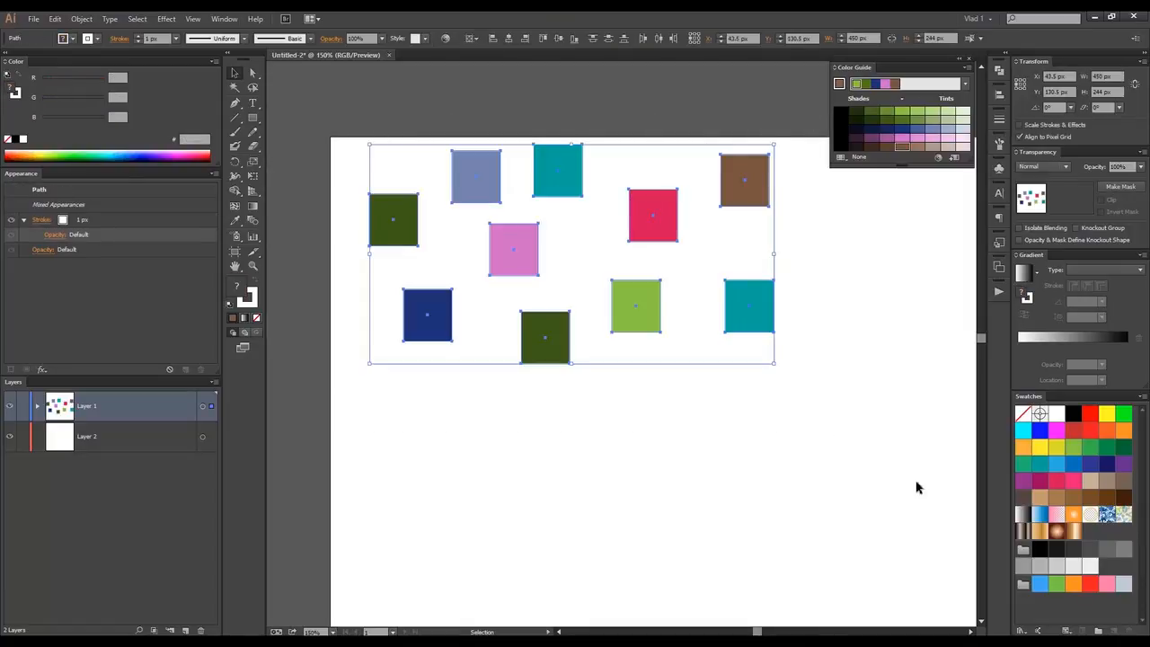
drag(566, 176, 1023, 603)
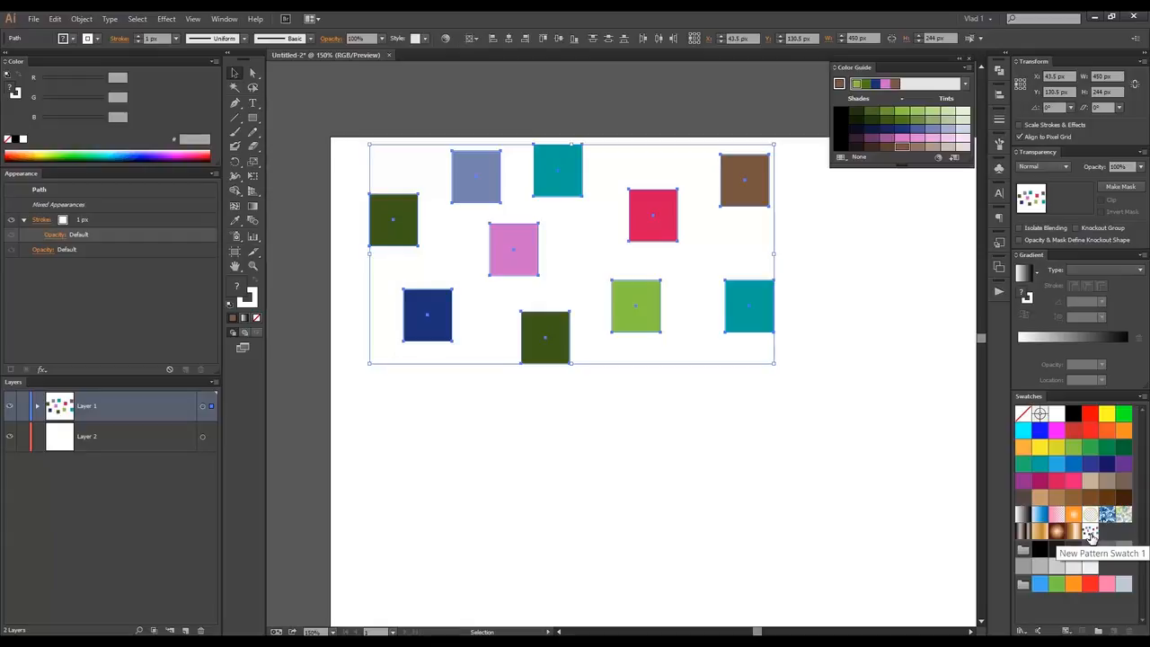
- Draw a rectangle about 360 by 174 px below the squares and fill it with the new pattern swatch
click(620, 447)
drag(636, 432, 585, 386)
click(255, 118)
drag(396, 360, 720, 516)
click(235, 73)
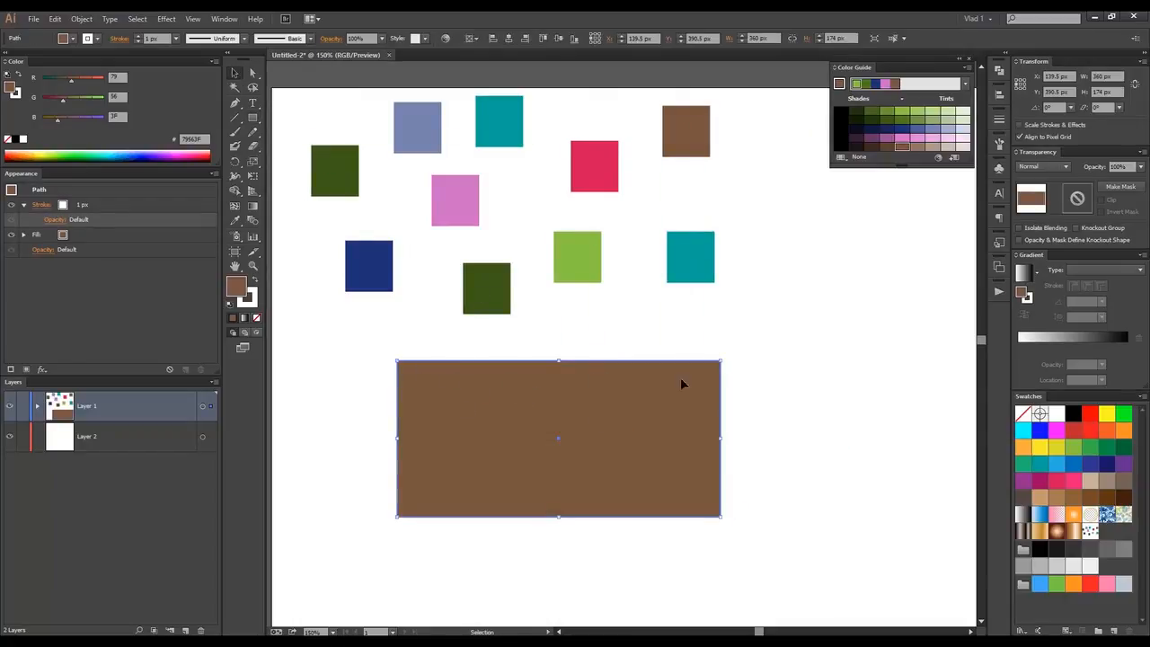
click(1090, 532)
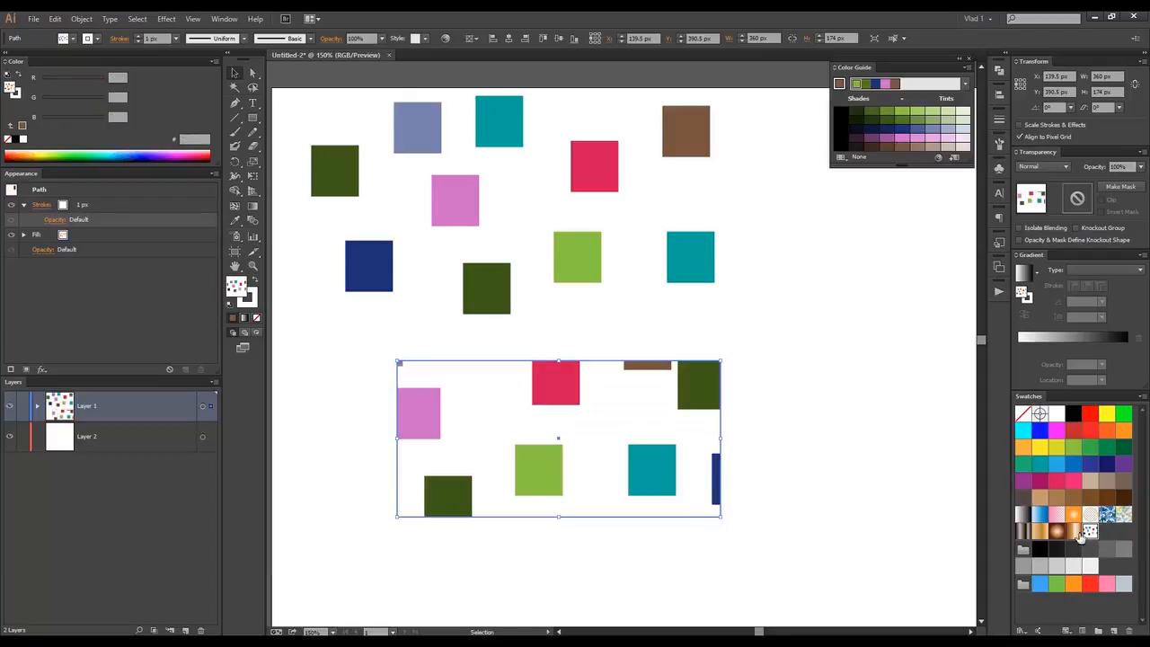
- Resize the pattern-filled rectangle to about 703 by 486 px to show the repeating pattern, and delete it
drag(722, 364, 921, 210)
scroll(793, 310, down, 2)
drag(784, 322, 689, 307)
drag(780, 353, 906, 480)
drag(548, 219, 627, 289)
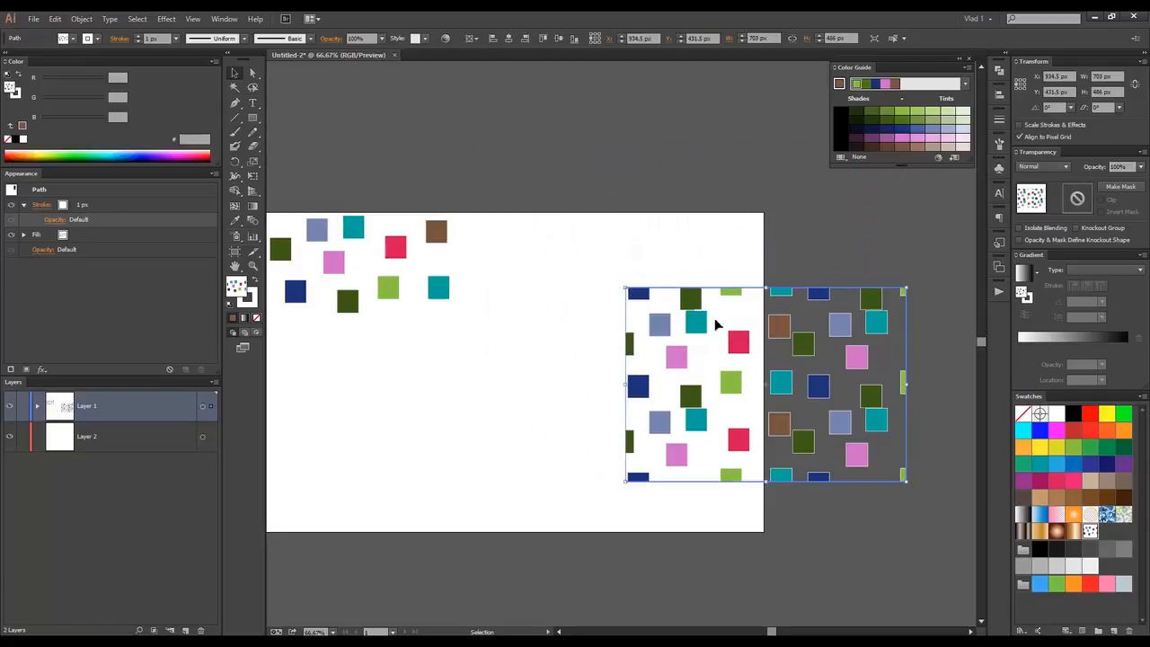
key(Delete)
key(ctrl+1)
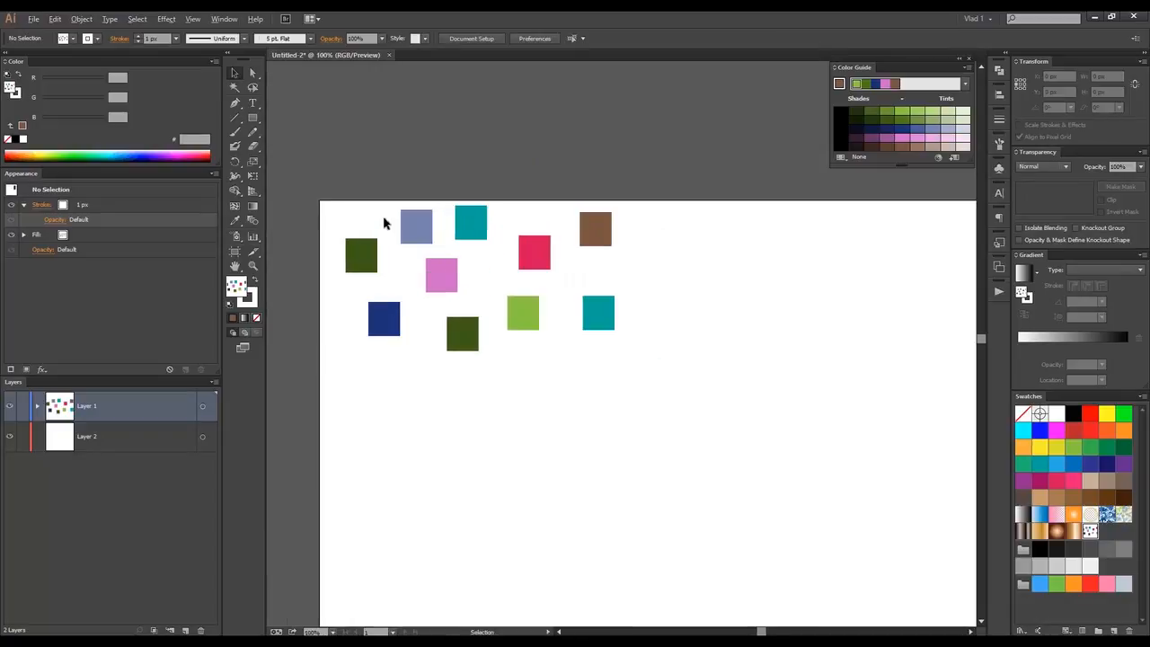
- Create a color group named s from the ten selected squares, including swatches for tints
scroll(384, 223, up, 1)
drag(321, 194, 793, 506)
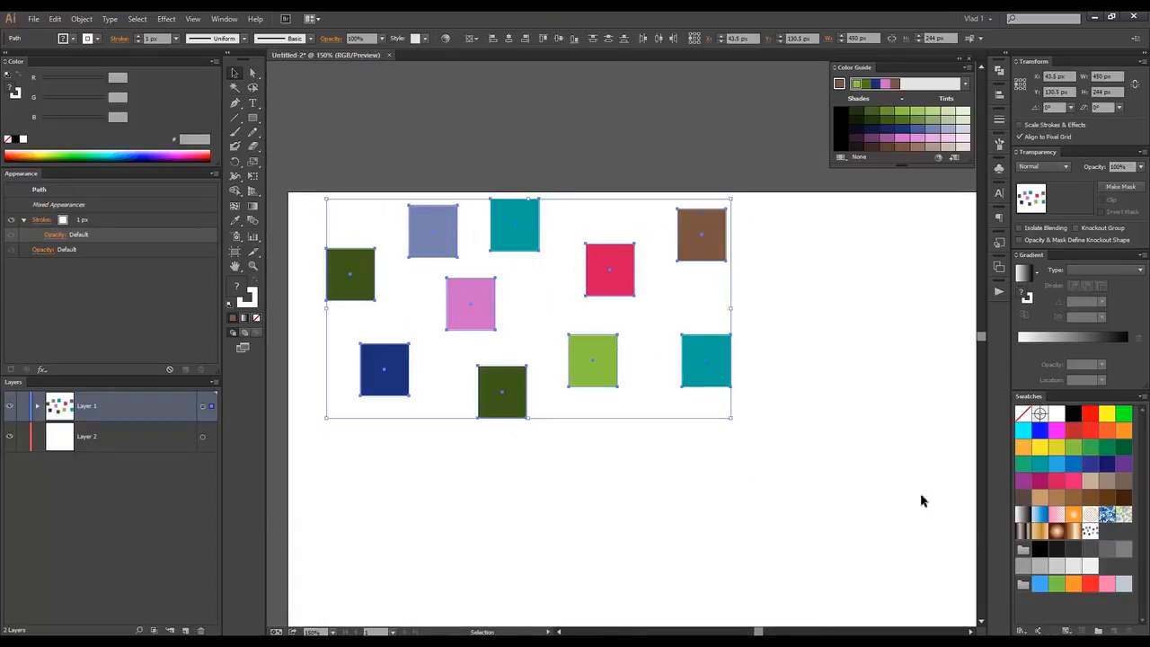
click(1098, 632)
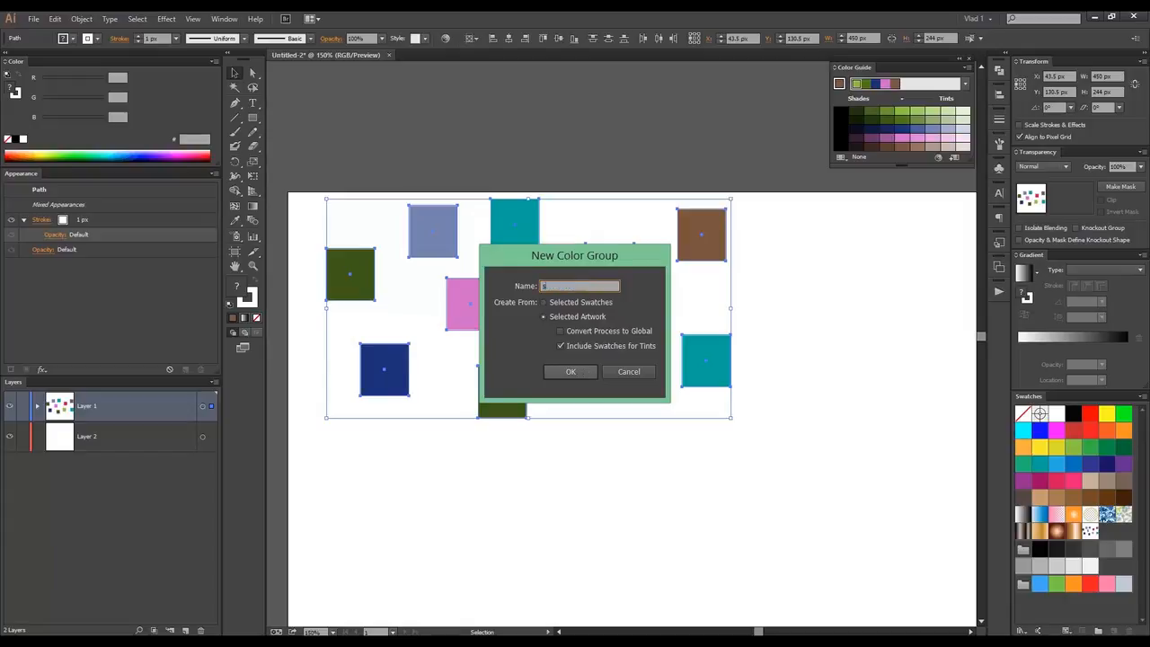
click(583, 372)
scroll(1058, 585, down, 1)
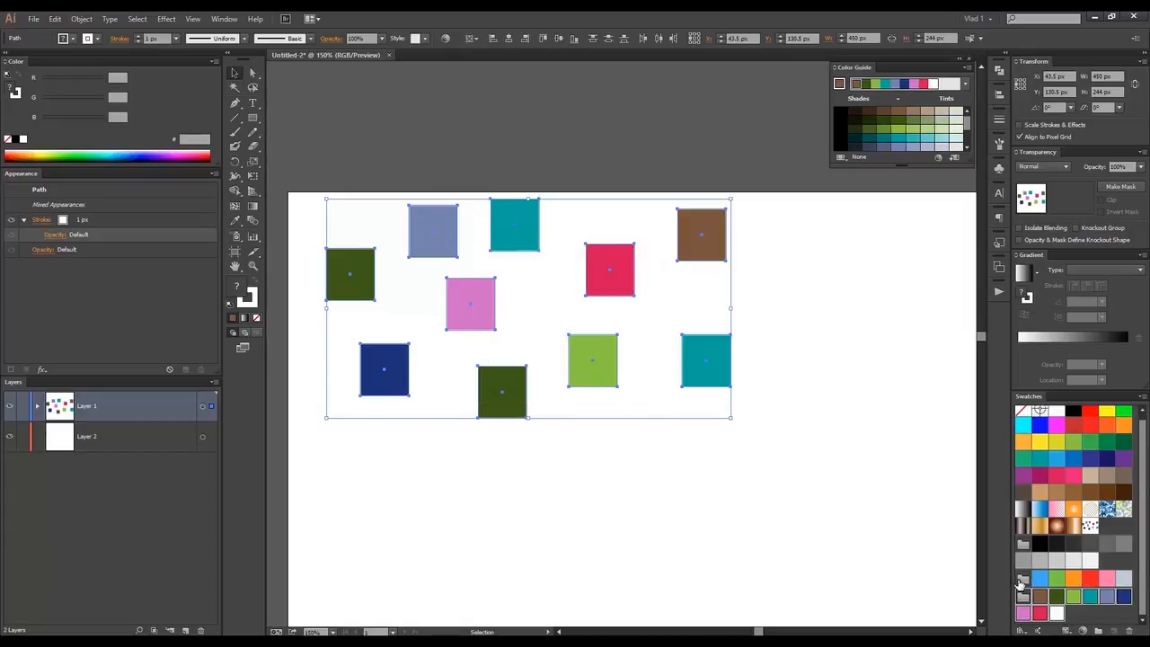
drag(1023, 600, 1133, 631)
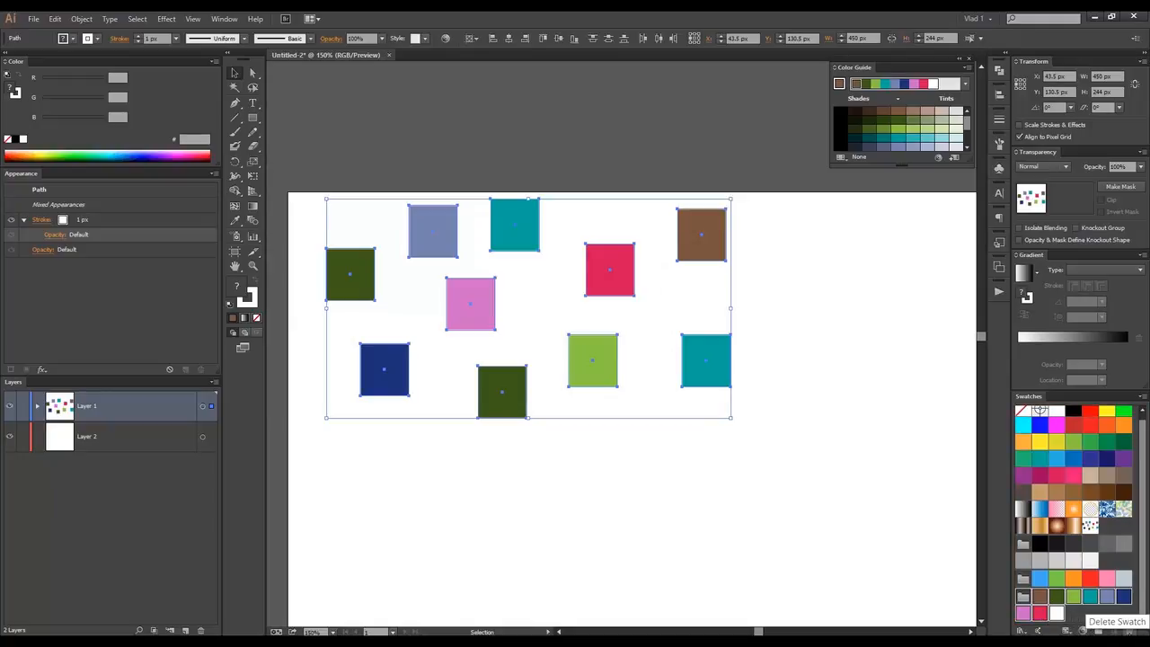
click(1131, 630)
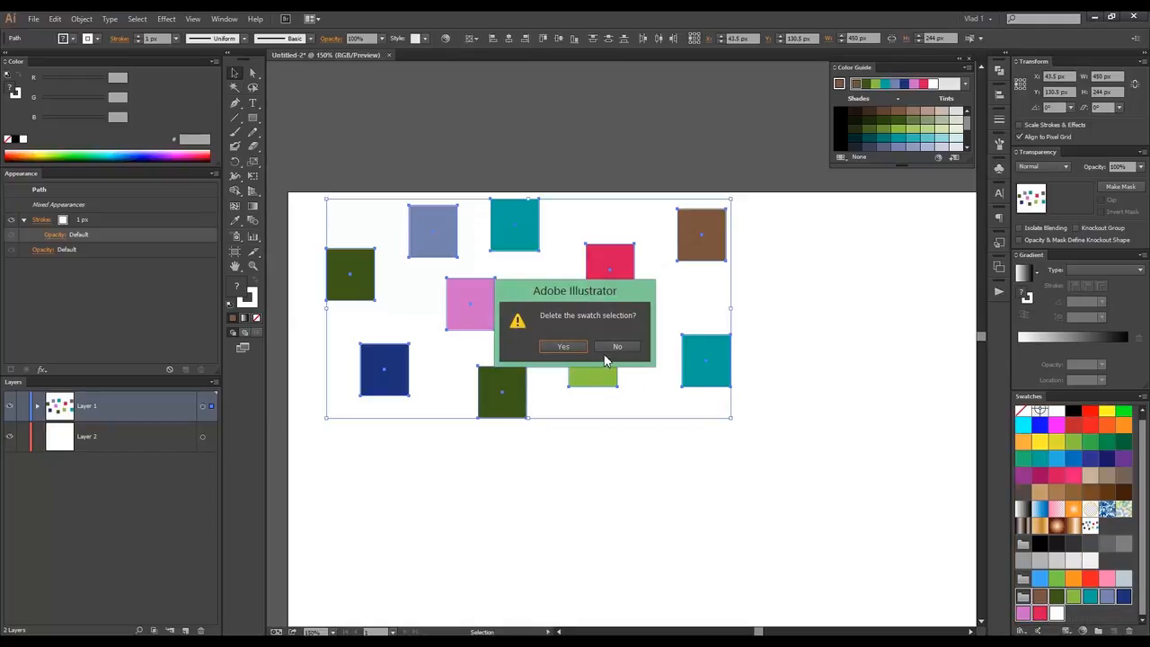
click(618, 349)
click(569, 144)
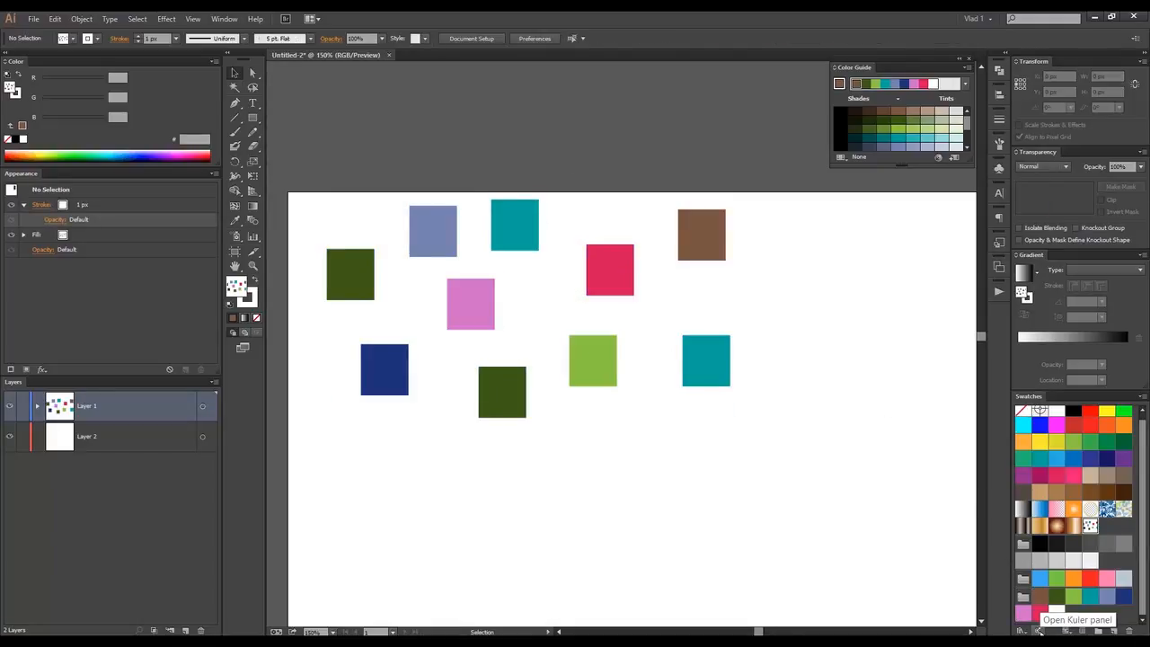
- Open the Kuler color themes, look through them and close them
click(1039, 631)
drag(780, 387, 806, 434)
drag(855, 203, 897, 220)
click(894, 229)
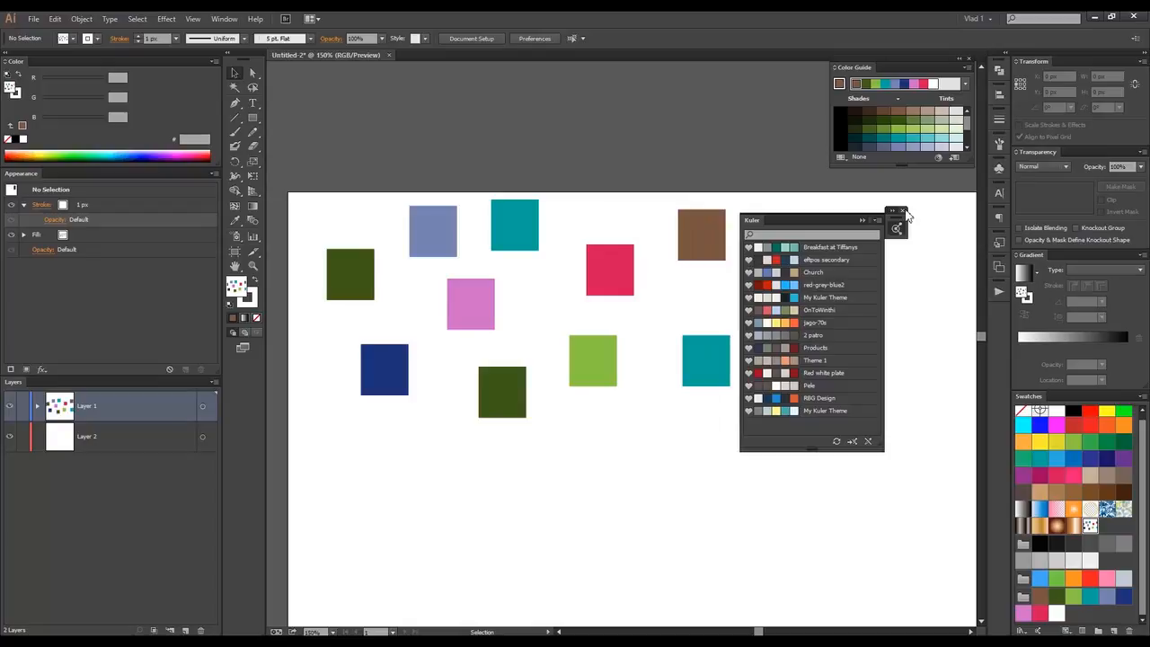
click(865, 221)
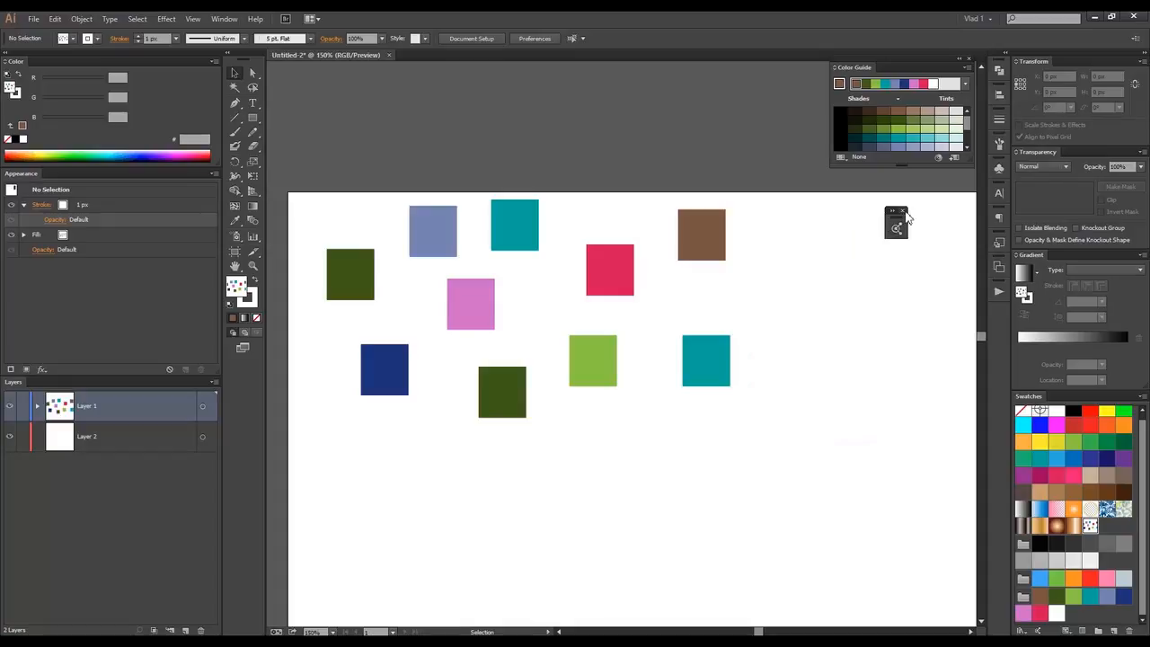
click(904, 211)
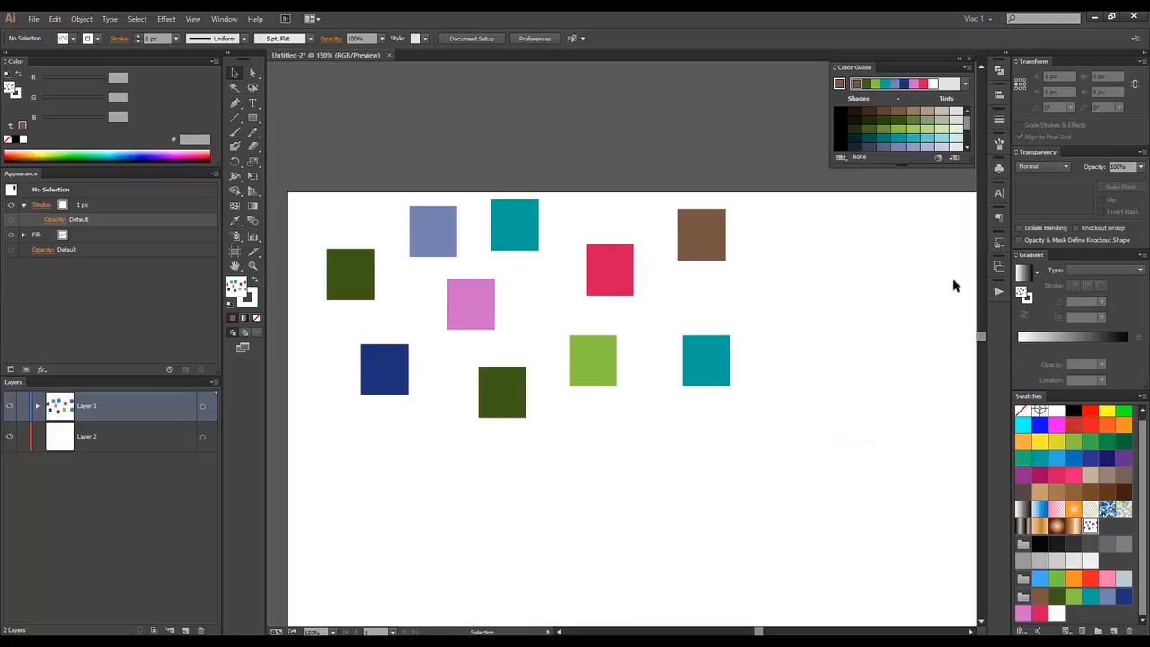
- Enlarge the Color Guide to show all rows of shades and tints, and select the crimson square
drag(310, 149, 815, 488)
click(867, 349)
drag(869, 168, 860, 313)
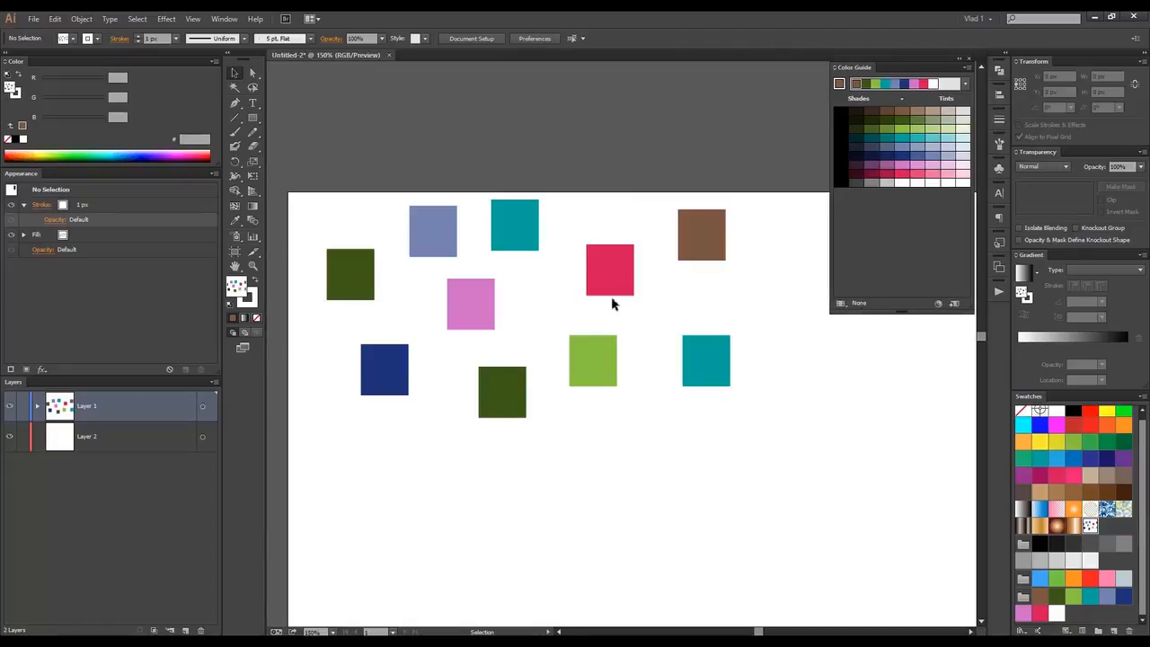
click(622, 266)
click(701, 236)
click(633, 257)
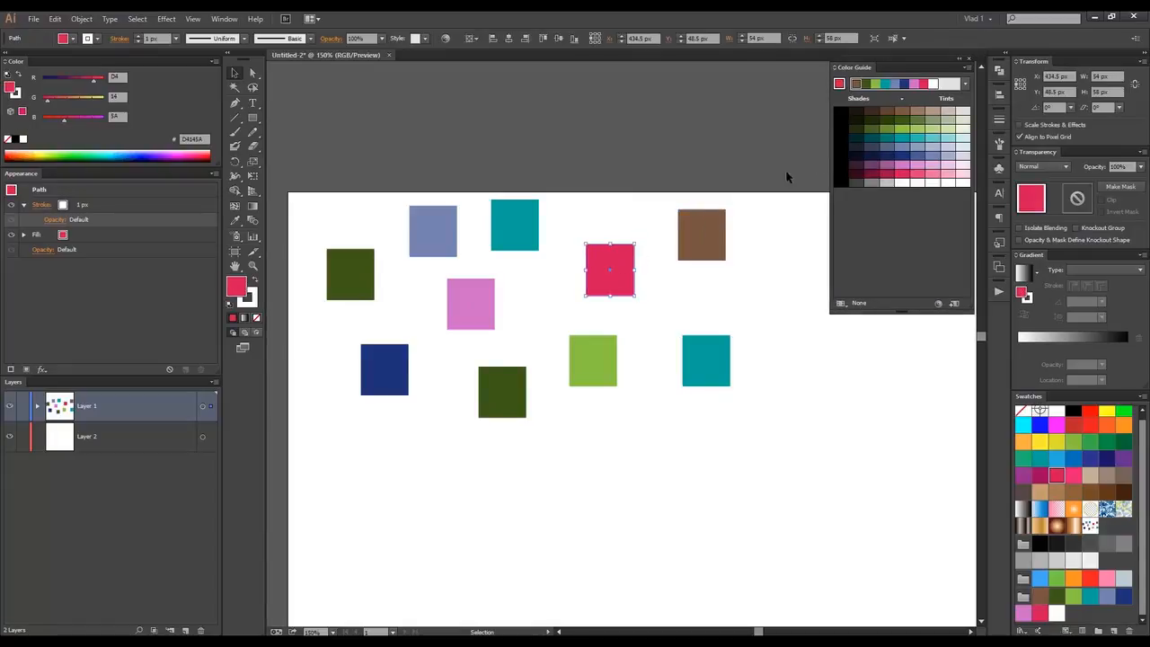
- Look through the Color Guide's harmony rules and make the guide taller
click(966, 84)
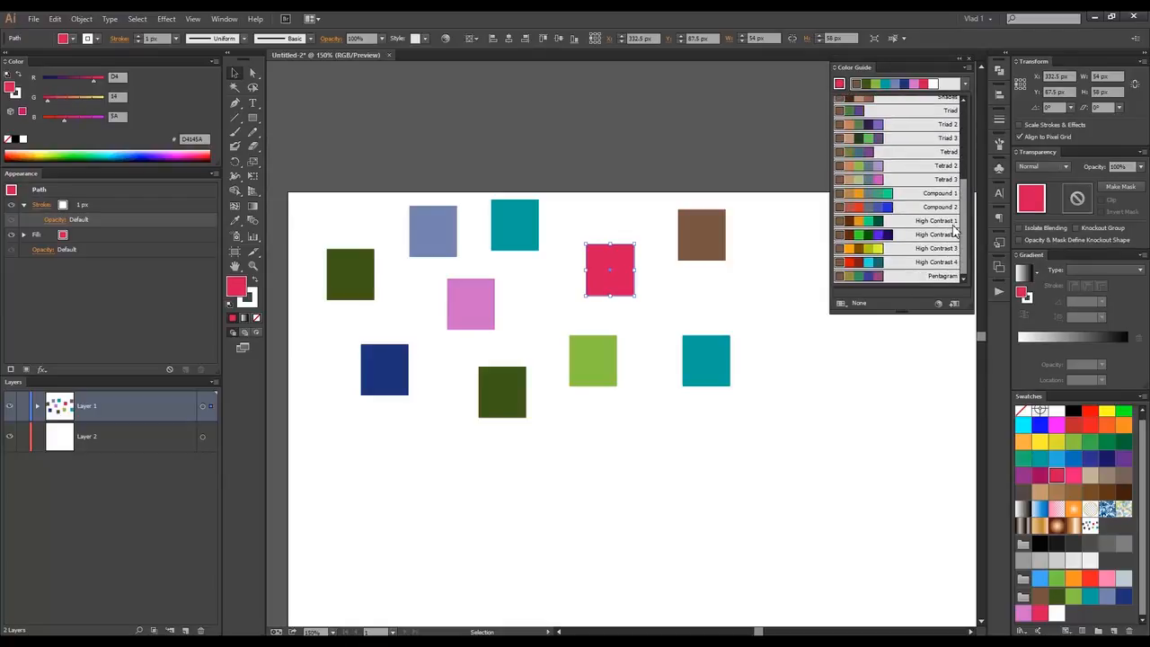
mouse_move(965, 116)
mouse_down()
mouse_move(969, 219)
mouse_move(966, 115)
mouse_up()
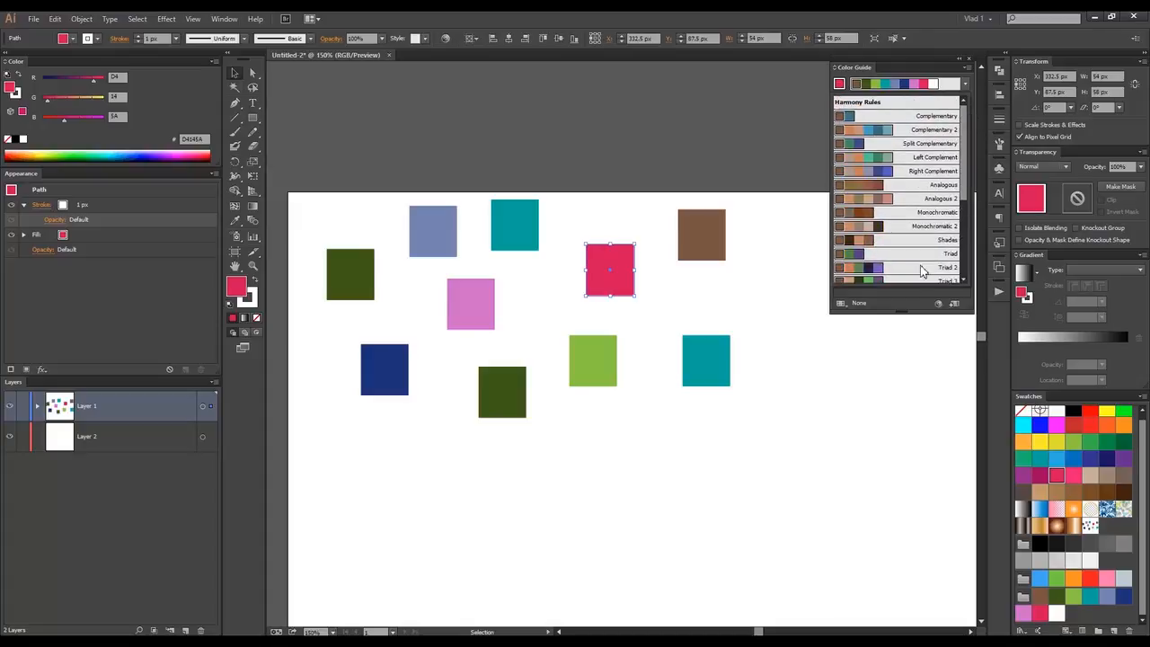
click(897, 314)
drag(898, 314, 898, 447)
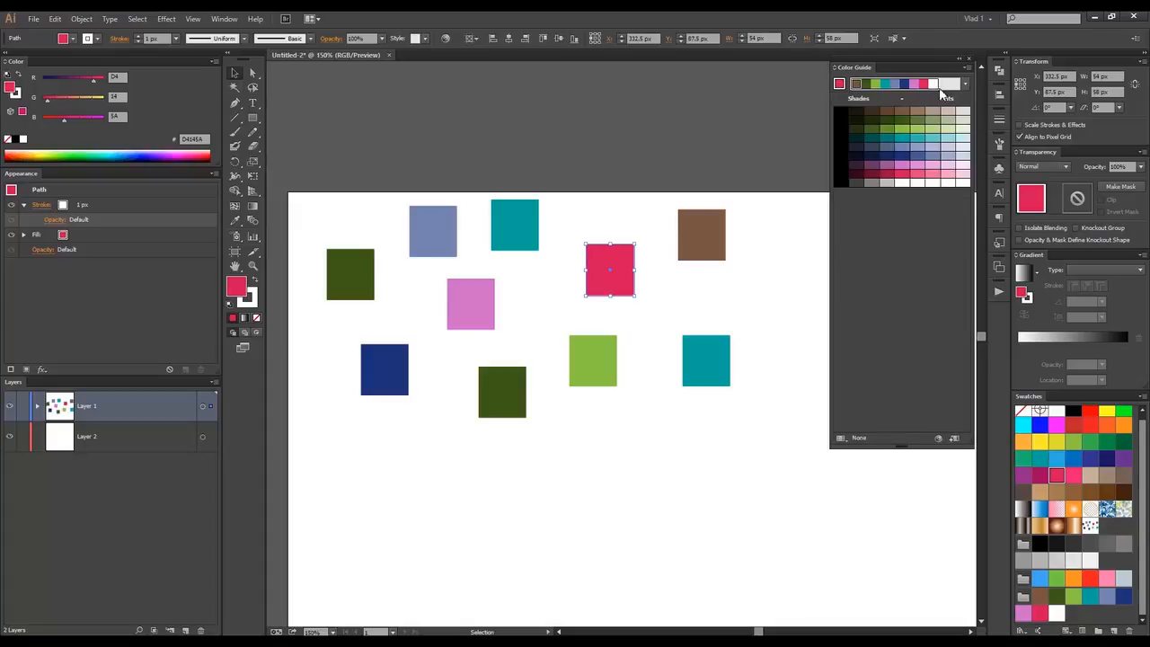
- View the crimson square's colors on the Recolor Artwork color wheel and cancel without changing them
click(451, 37)
click(794, 132)
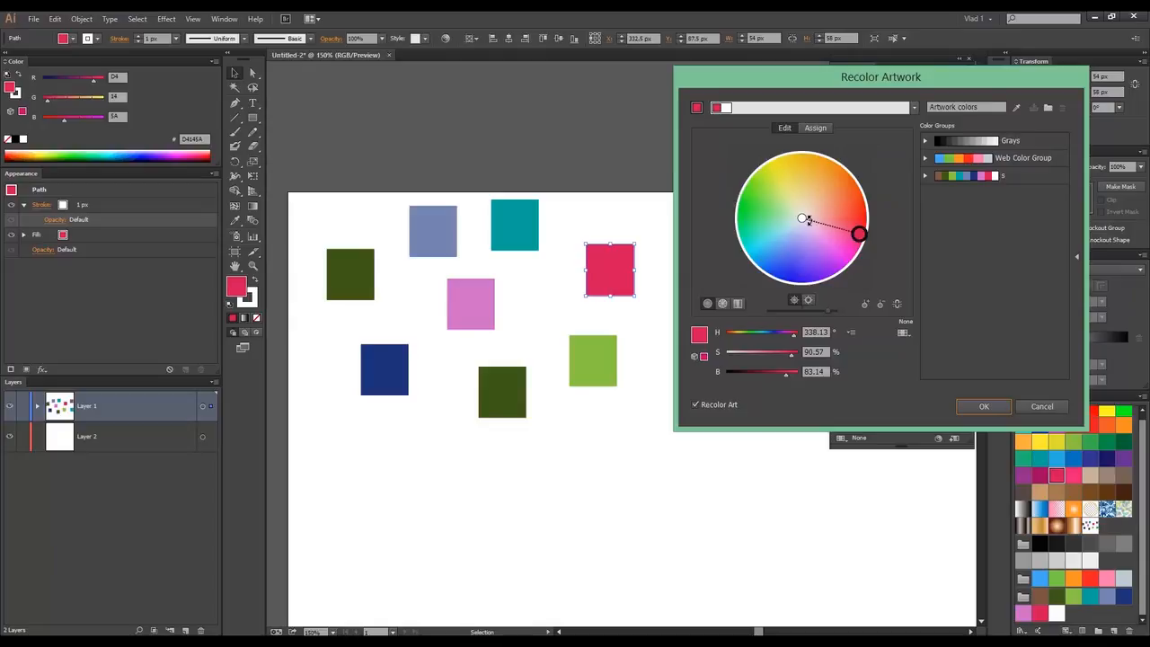
click(1024, 406)
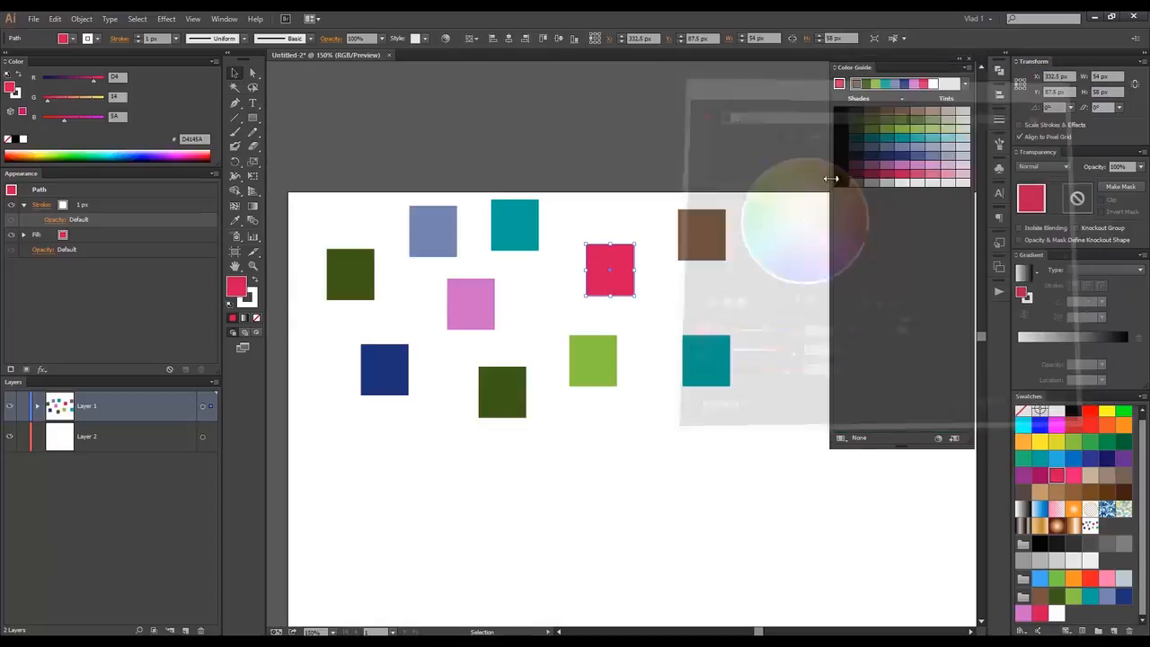
- Set the Color Guide's harmony rule to High Contrast 2
click(962, 85)
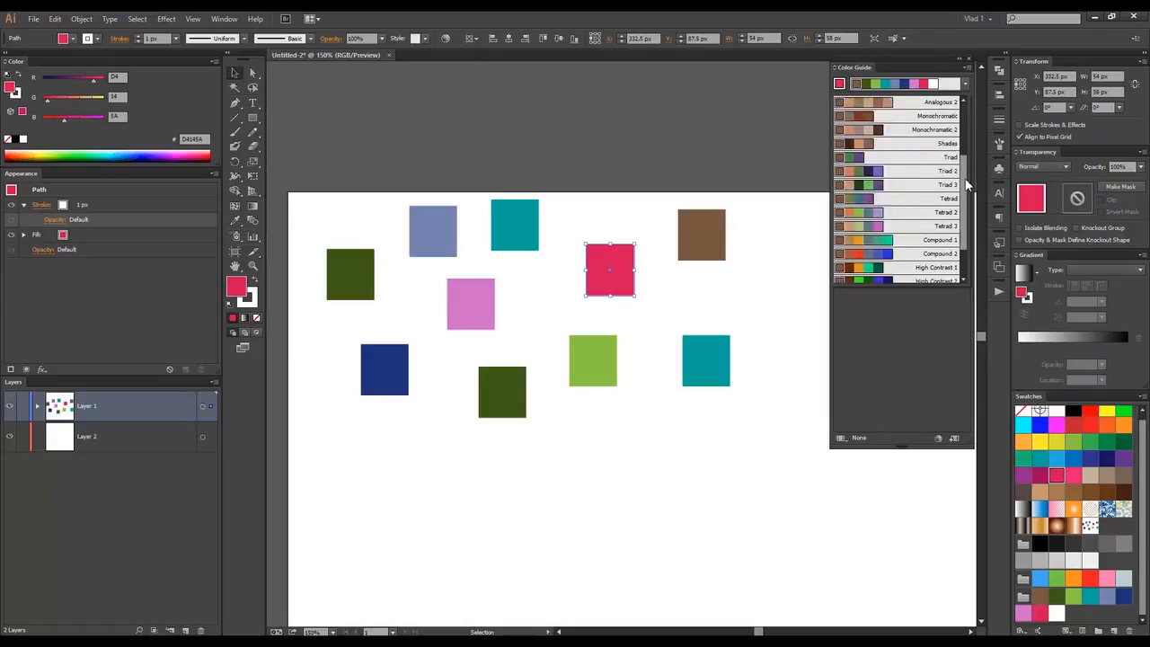
drag(964, 205, 961, 253)
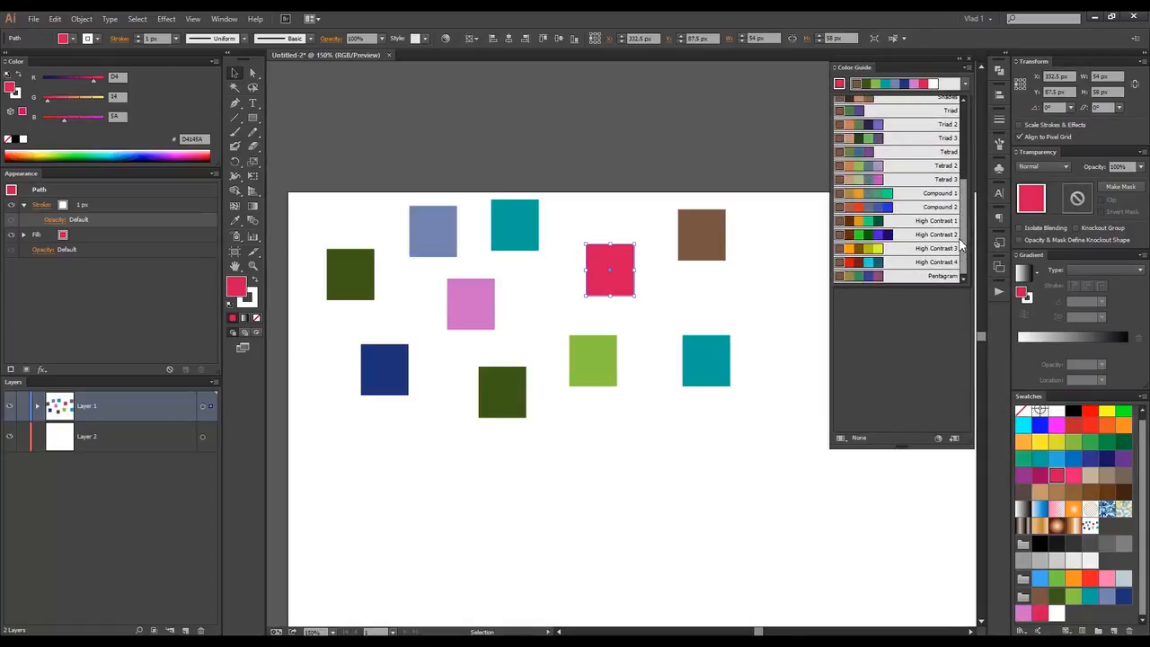
click(873, 236)
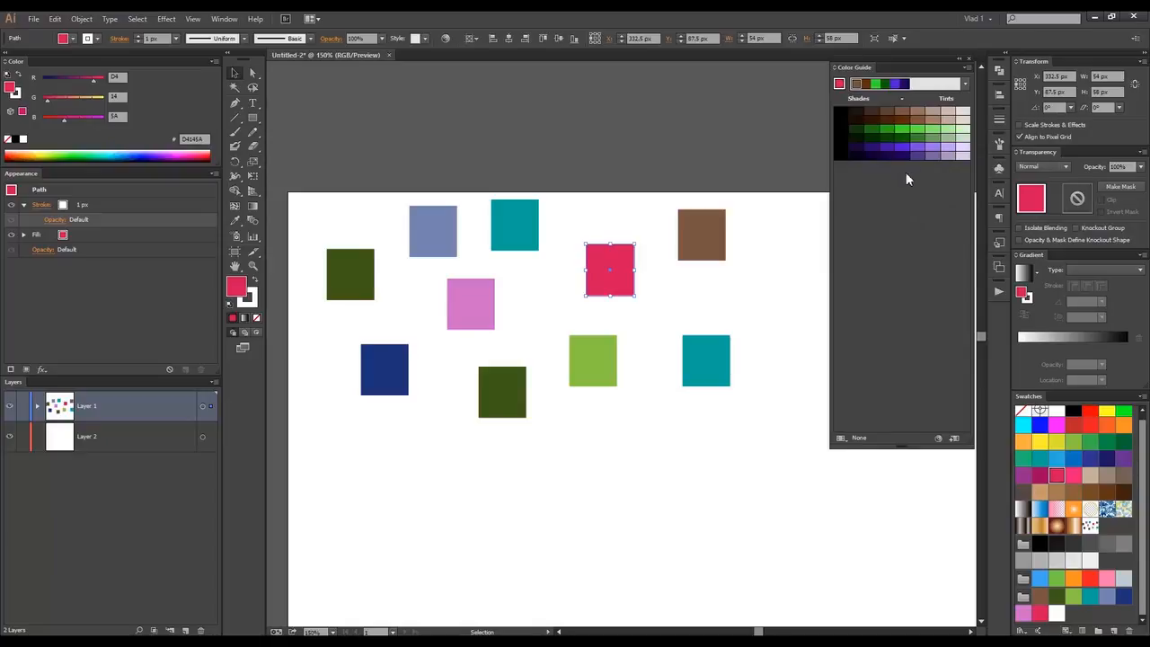
click(965, 84)
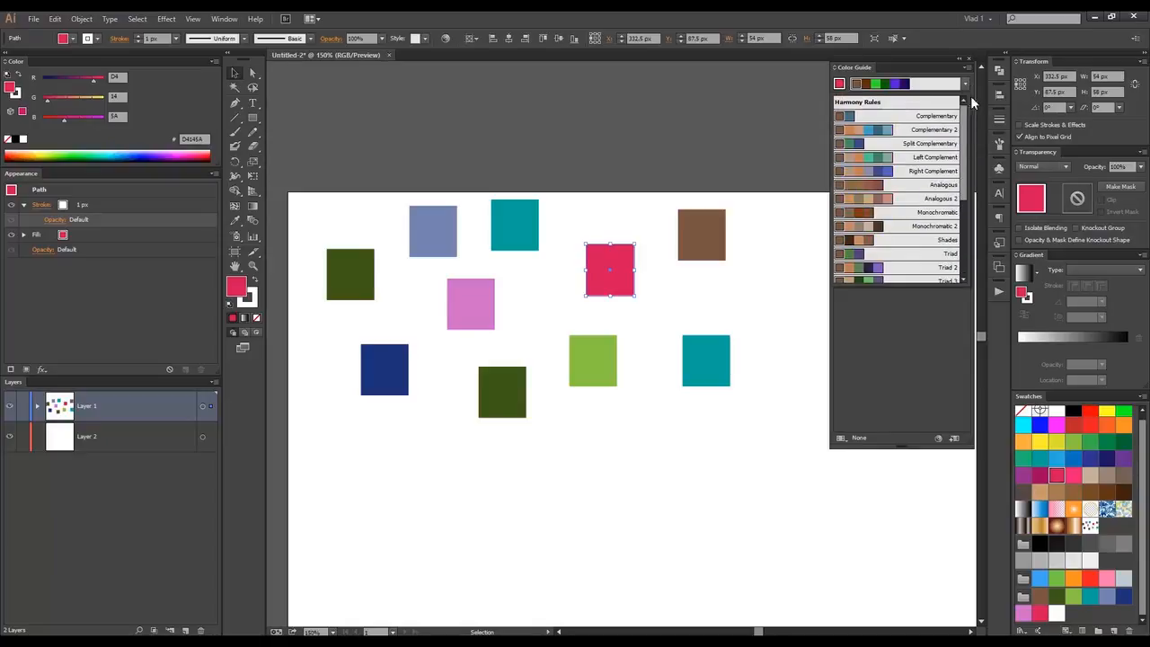
click(866, 378)
- Limit the Color Guide's colors to the Beach library from the Nature collection
click(842, 438)
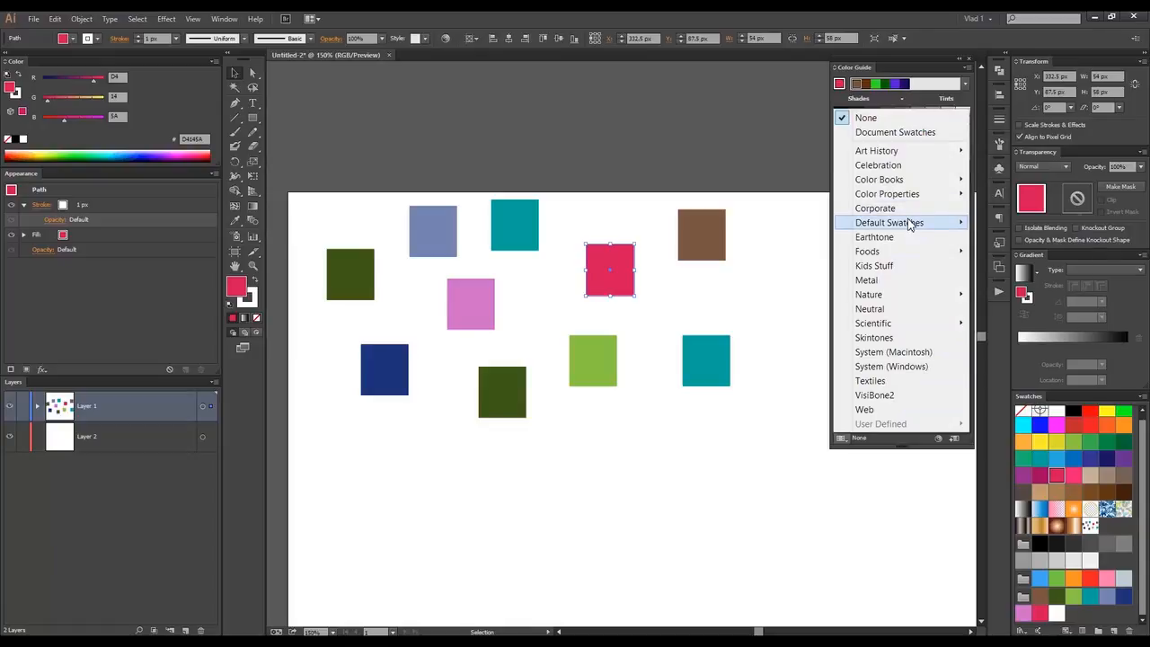
mouse_move(911, 223)
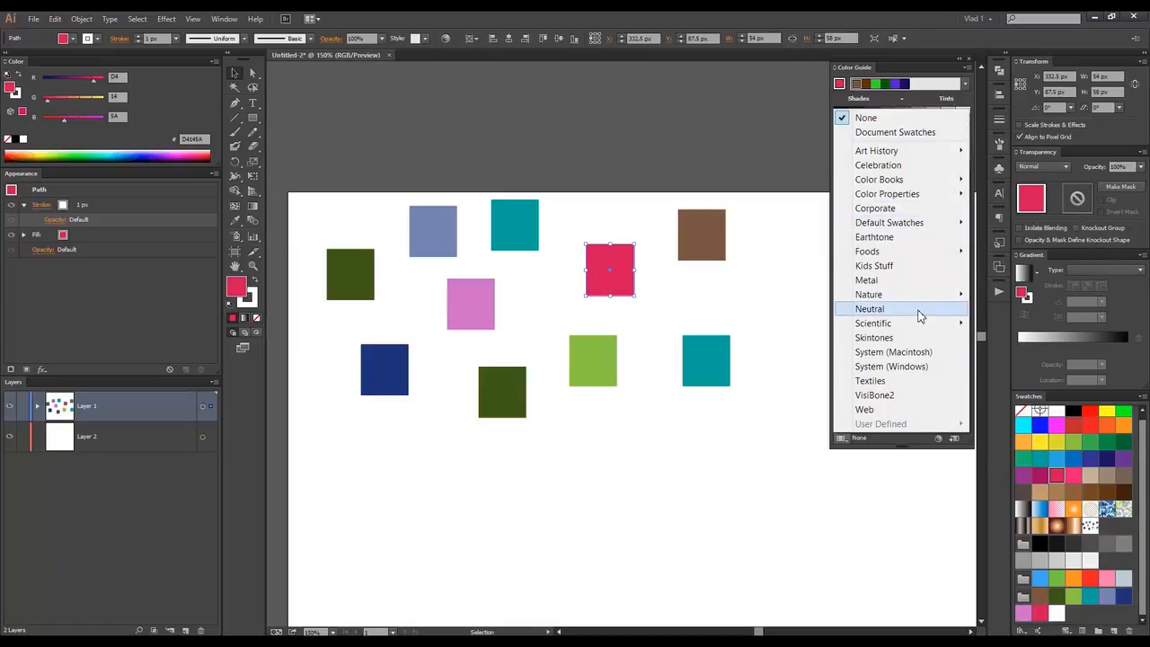
mouse_move(919, 296)
click(999, 298)
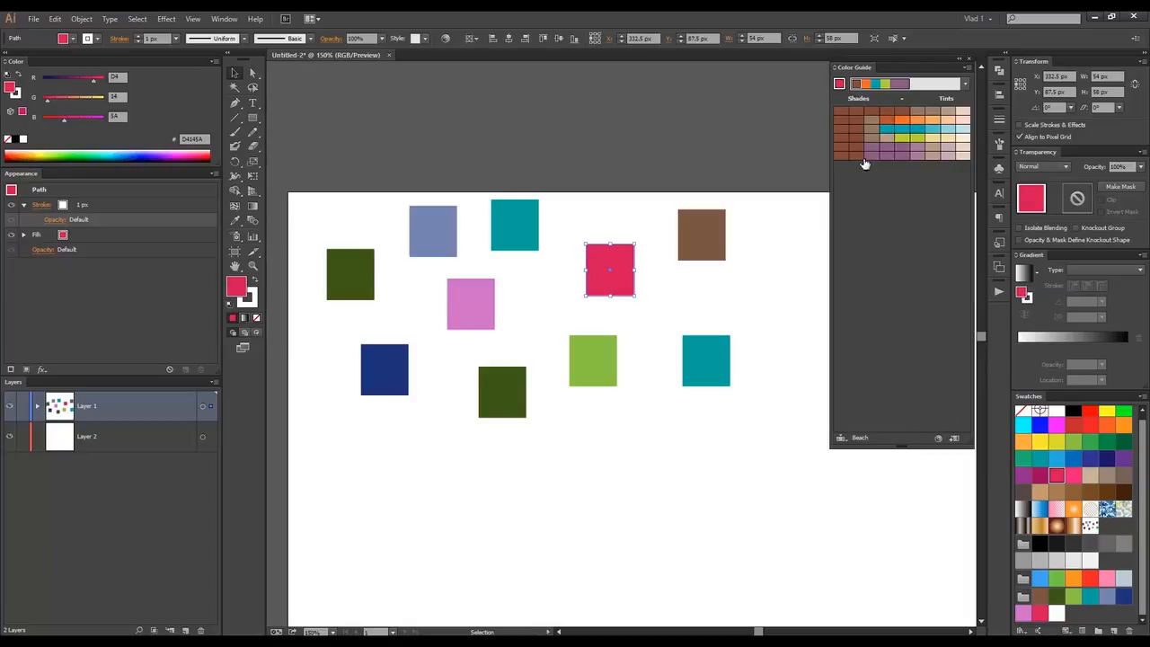
- View the list of swatch libraries, close the Color Guide and deselect the crimson square
click(1024, 630)
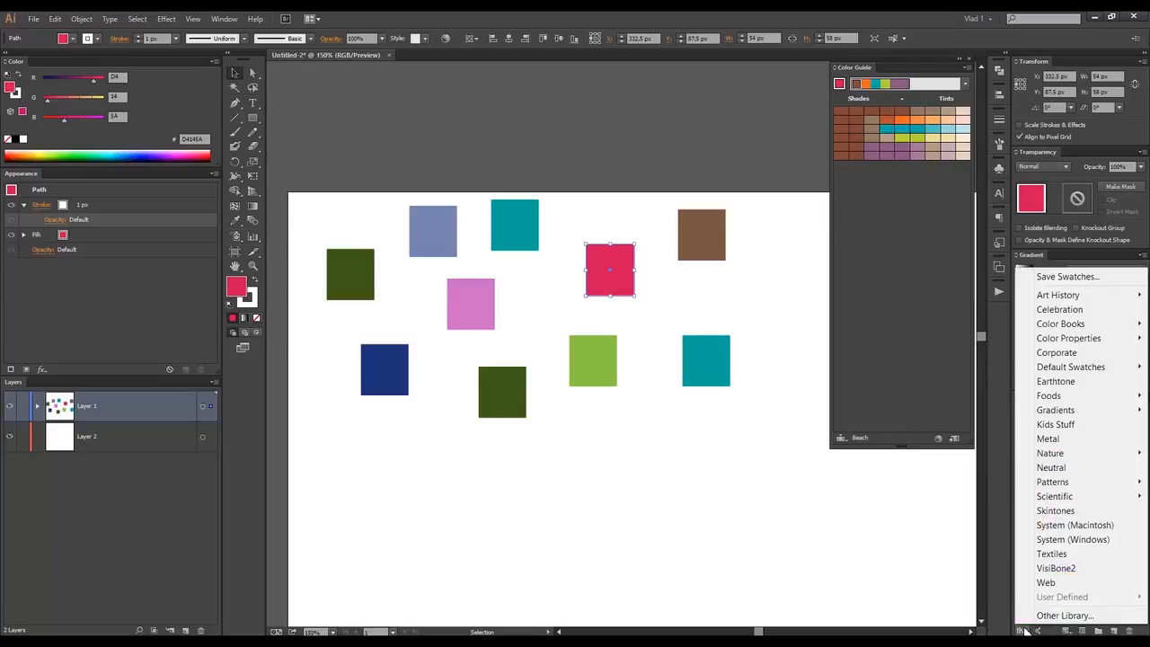
click(968, 60)
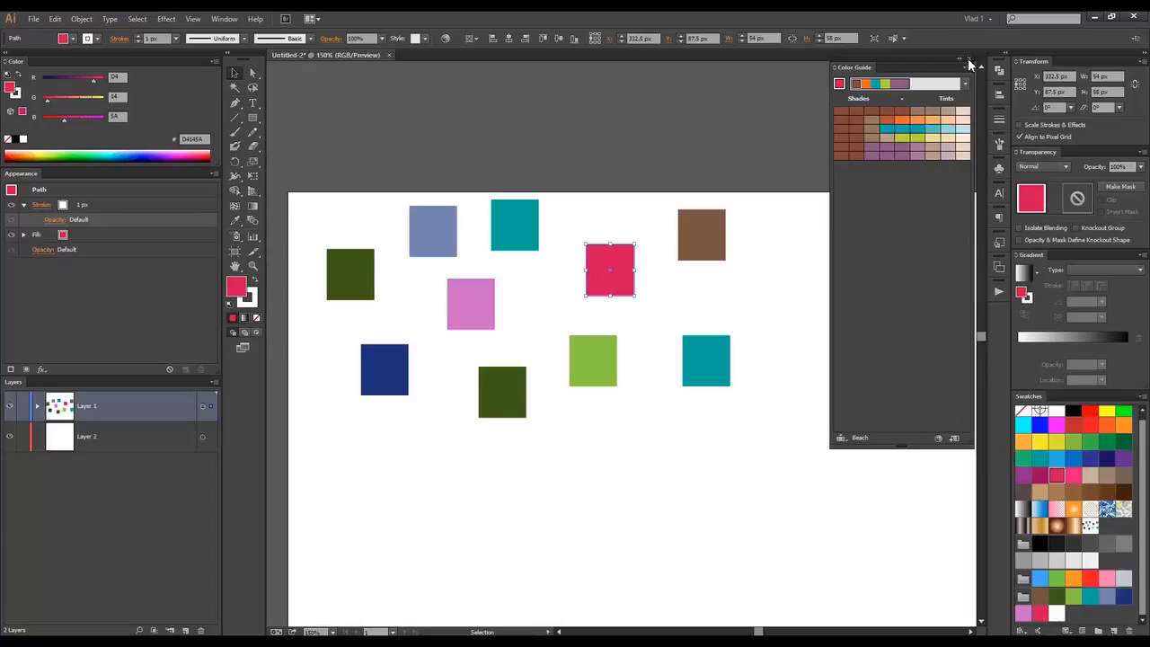
click(968, 59)
click(935, 377)
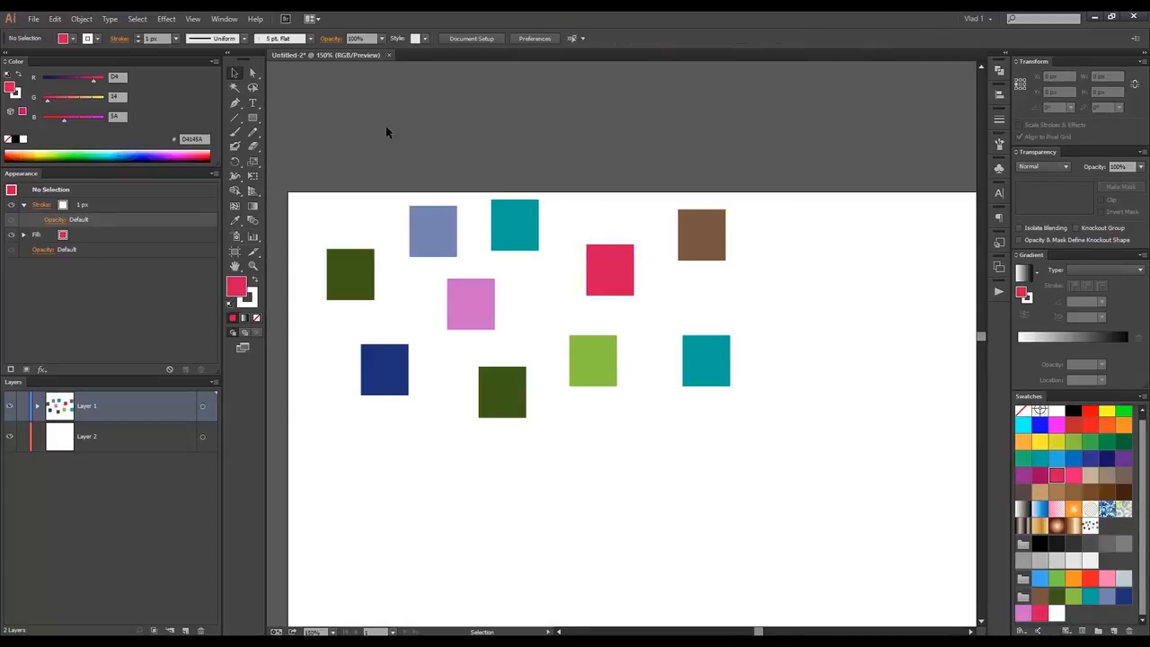
- Open Recolor Artwork for the slate-blue square and examine its presets and the colors inside each color group
click(429, 226)
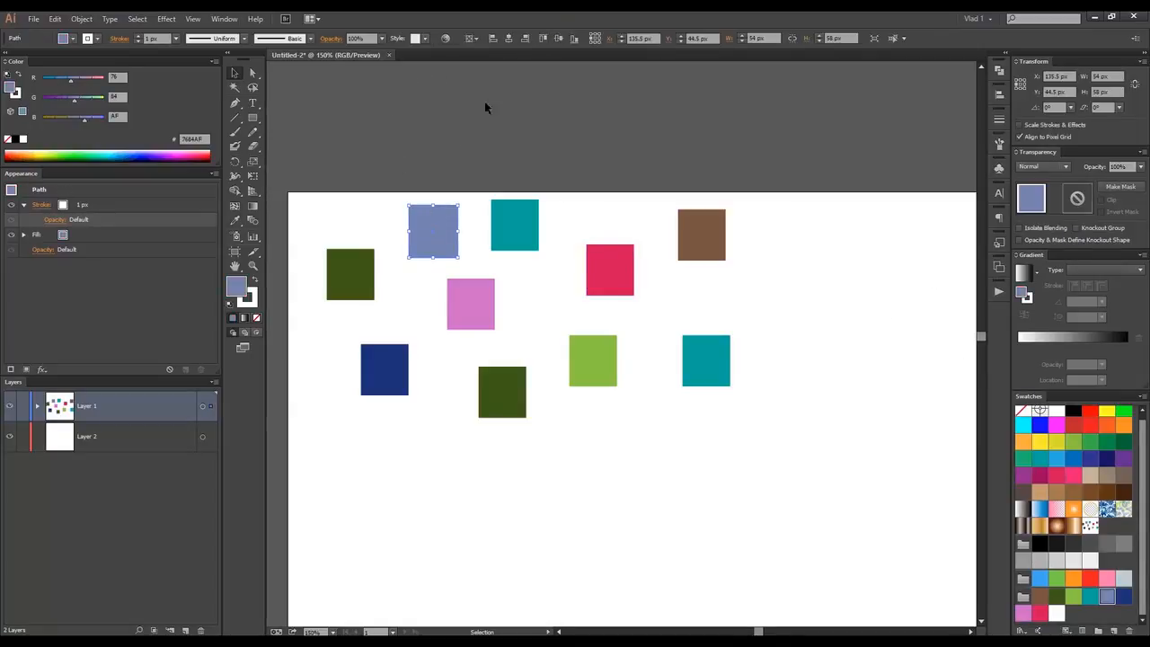
click(446, 43)
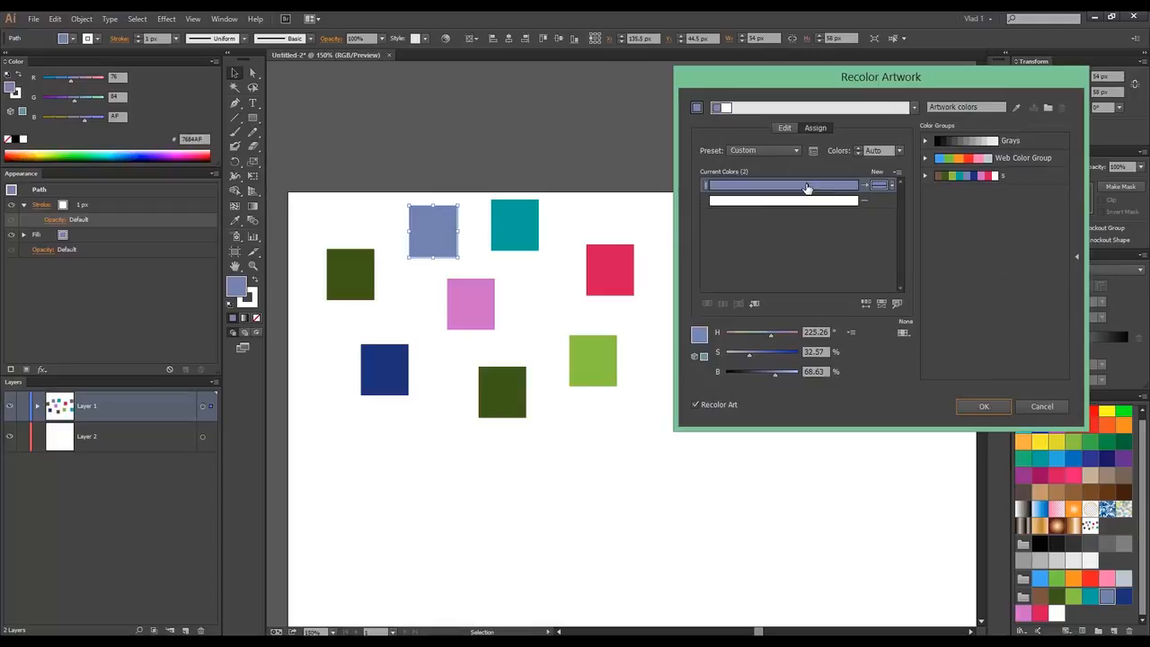
click(768, 152)
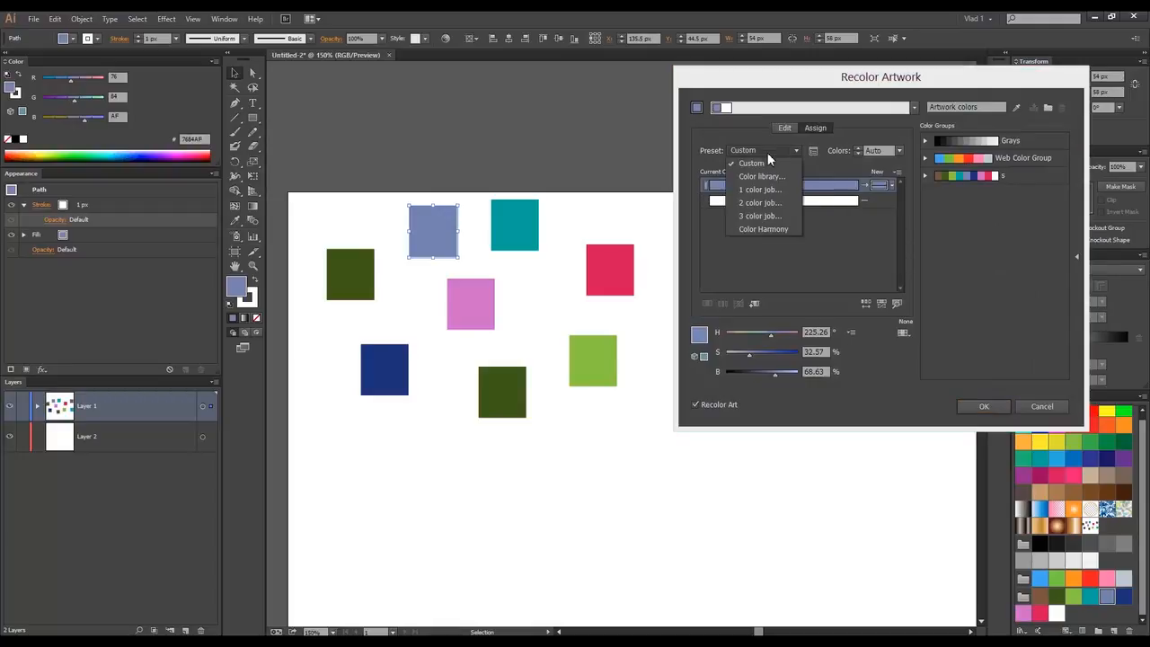
click(754, 130)
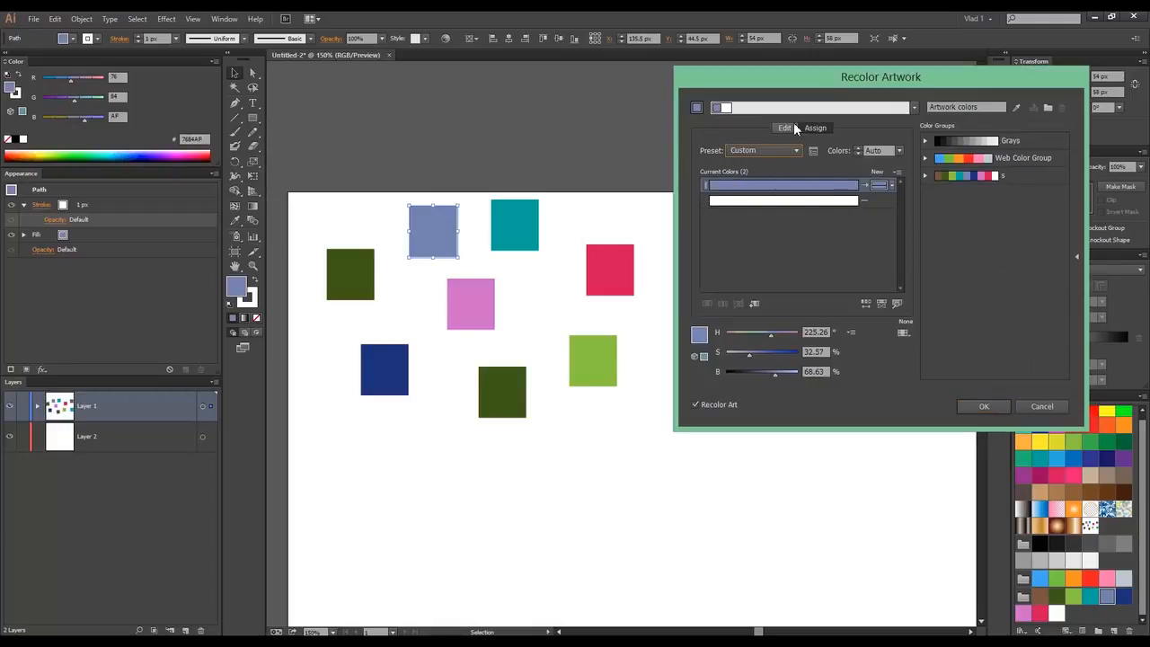
click(926, 158)
click(927, 282)
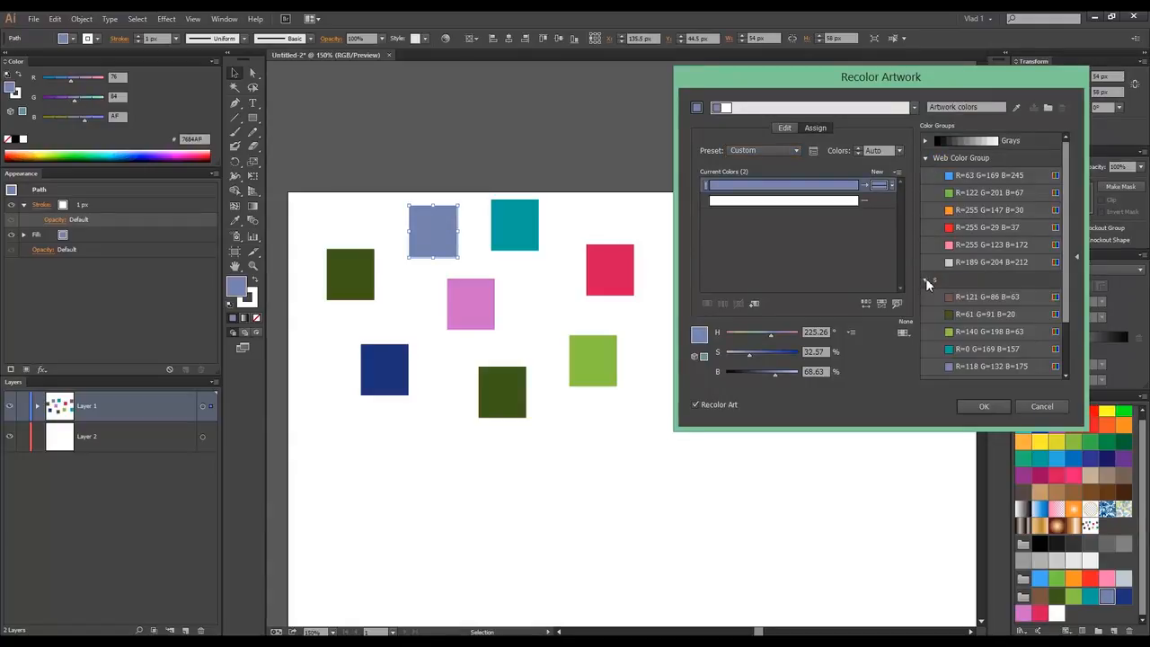
click(925, 140)
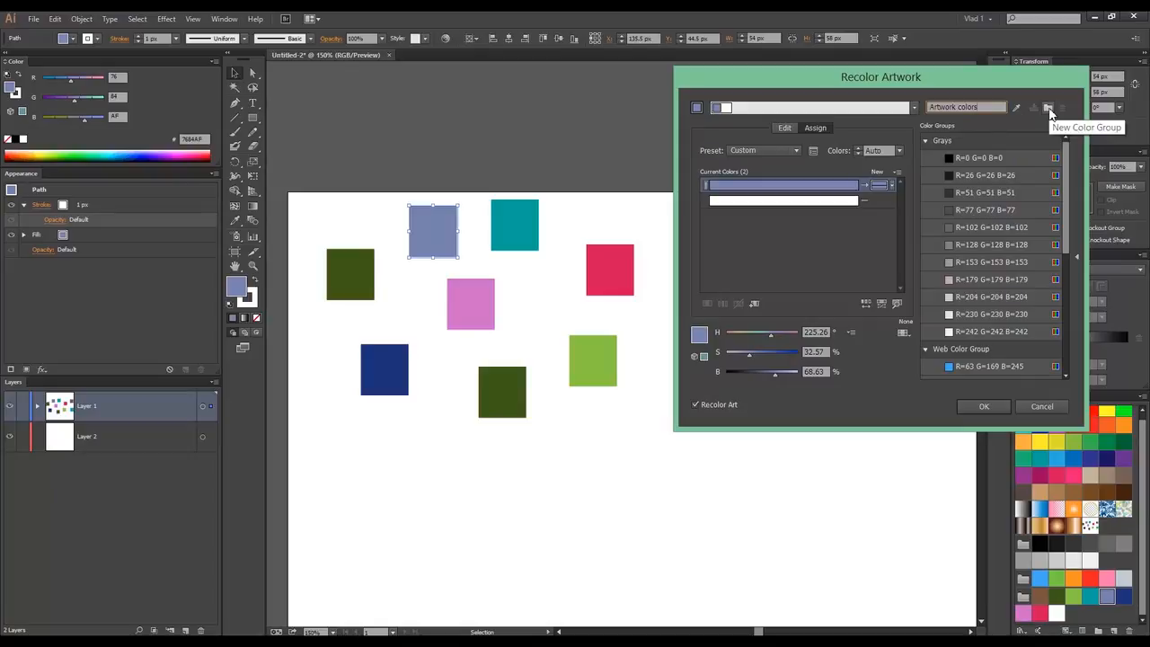
- Try recoloring the slate-blue square to orange-brown on the color wheel and cancel the recoloring
click(785, 129)
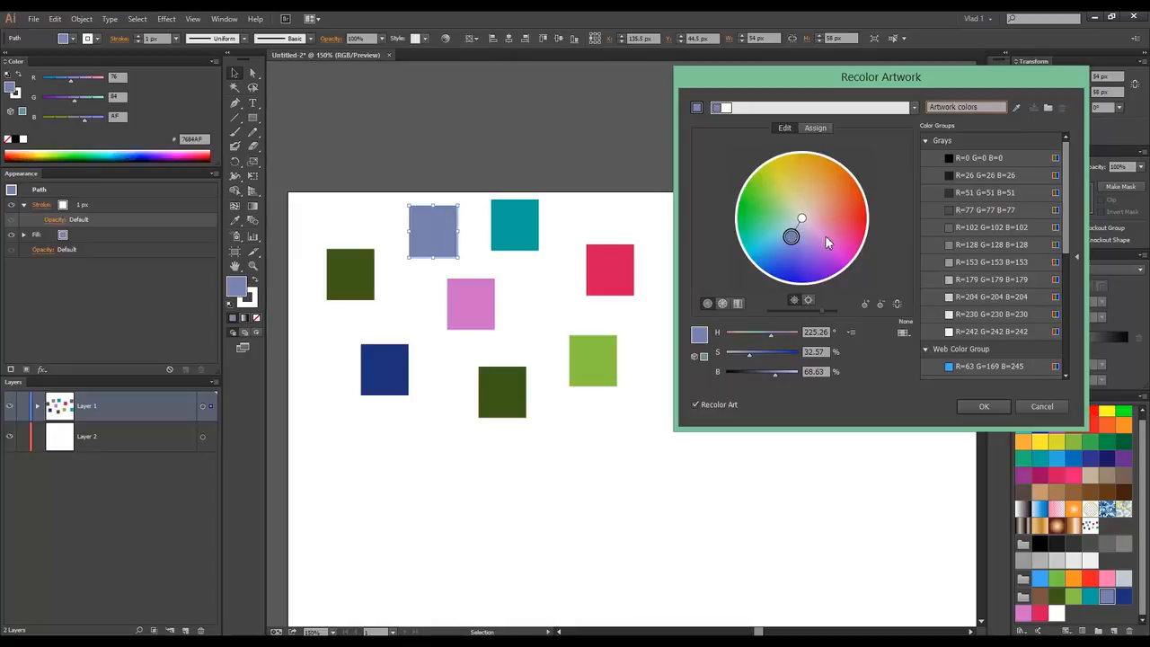
mouse_move(793, 237)
mouse_down()
mouse_move(775, 226)
mouse_move(842, 200)
mouse_move(769, 225)
mouse_move(831, 200)
mouse_move(842, 225)
mouse_move(766, 210)
mouse_move(831, 213)
mouse_up()
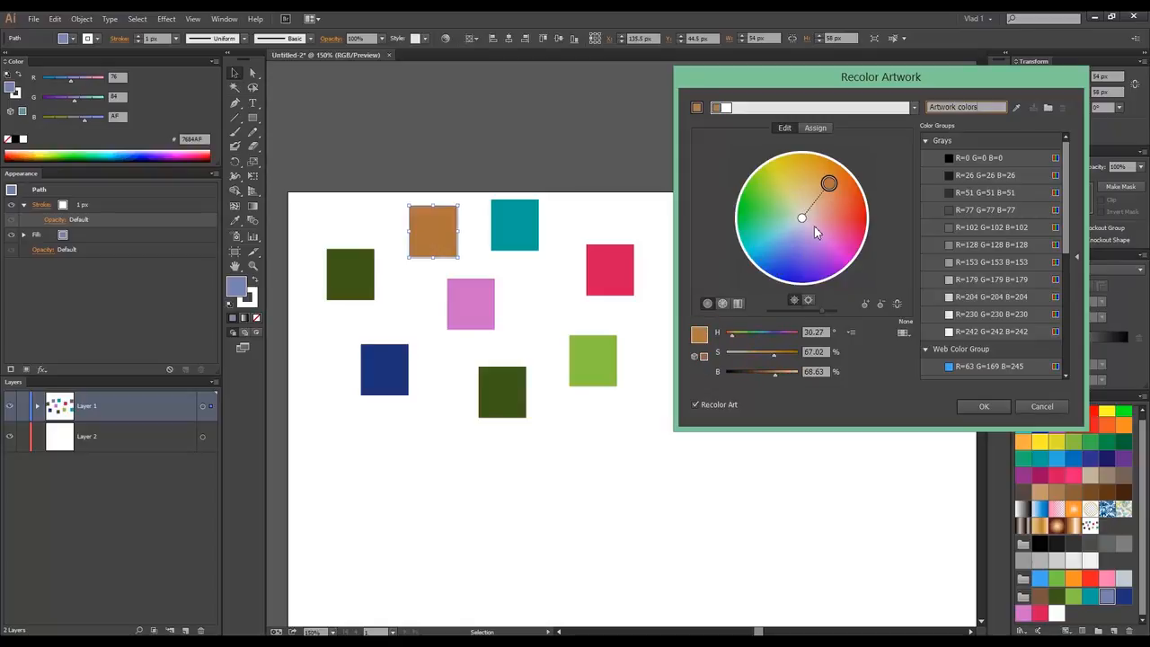
click(1042, 406)
- Fill the slate-blue square with a linear gradient running from the blue swatch to the beige C7B299 swatch
click(1023, 277)
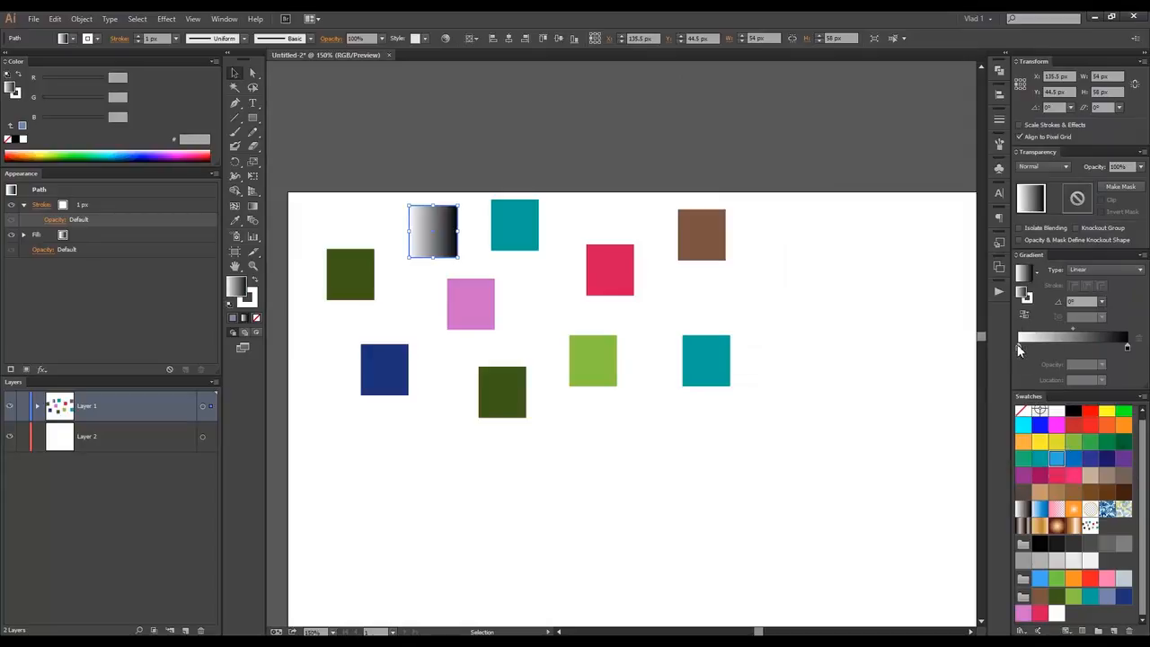
drag(1018, 349, 1019, 347)
drag(1090, 476, 1127, 348)
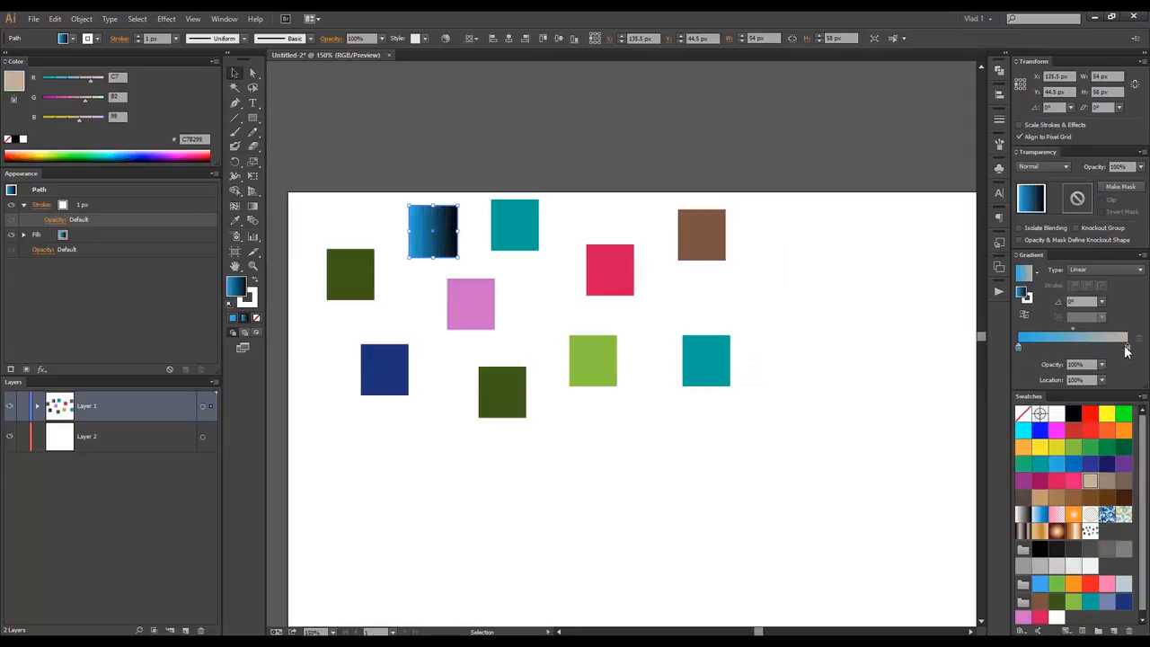
- Try shifting the gradient's blue to a deeper blue on the Recolor Artwork color wheel and cancel
click(447, 38)
click(784, 128)
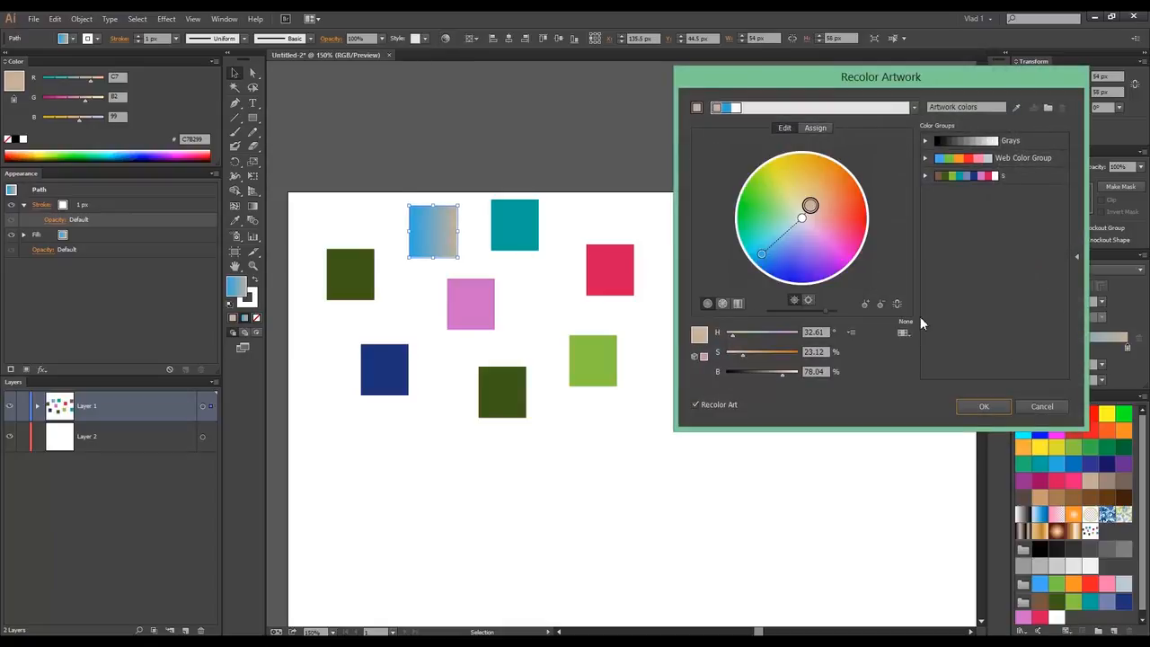
mouse_move(771, 262)
mouse_down()
mouse_move(760, 214)
mouse_move(769, 259)
mouse_up()
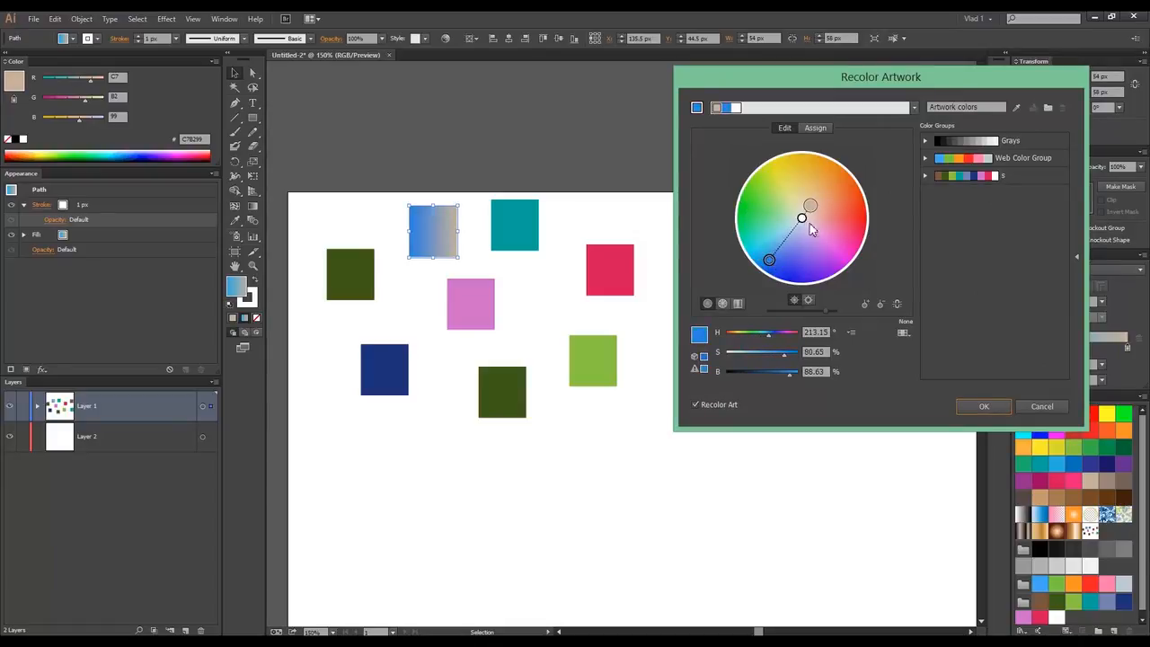
click(1057, 411)
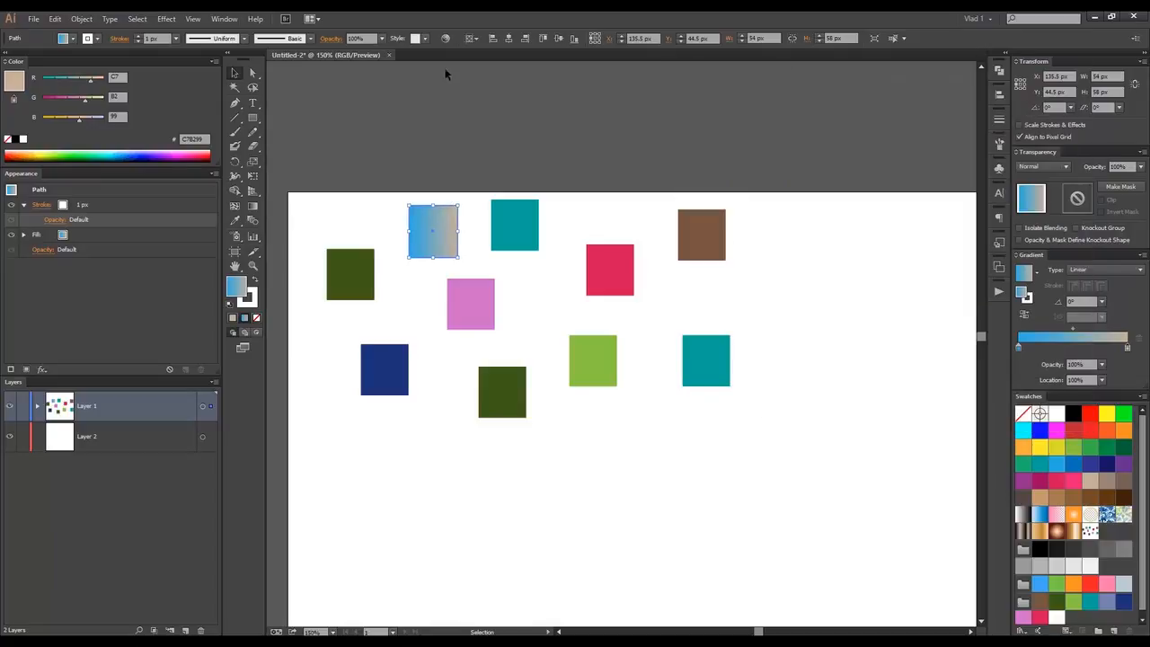
- Reopen Recolor Artwork for the gradient square, link the harmony colors and rotate them together on the color wheel
click(448, 40)
click(777, 127)
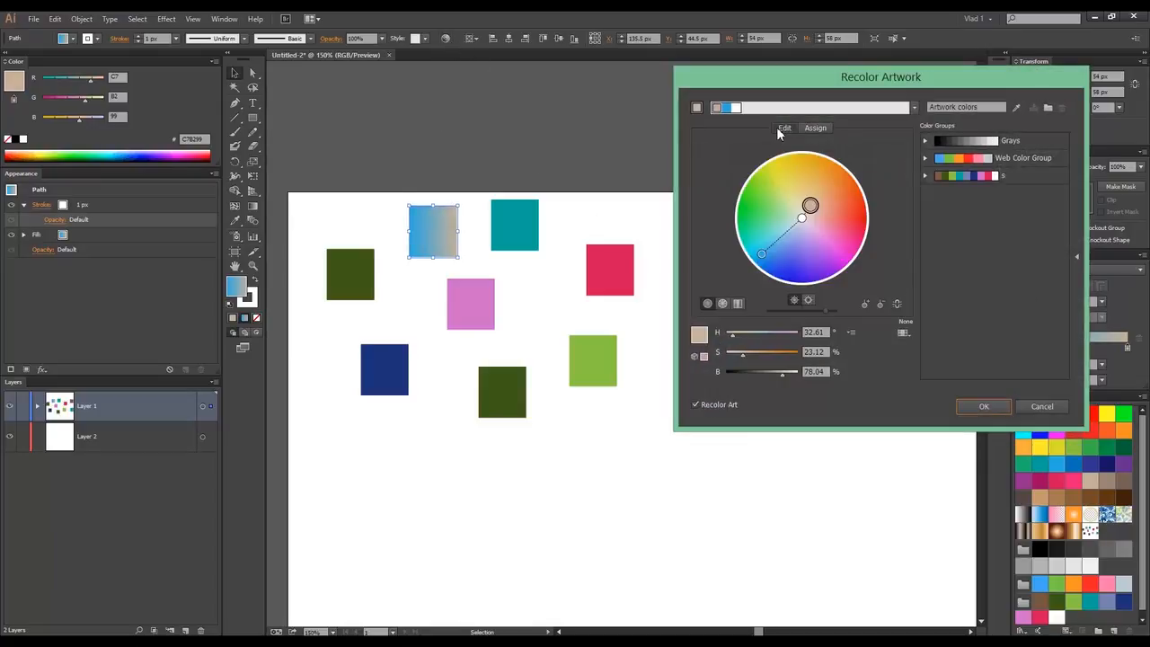
click(898, 304)
drag(771, 264, 801, 220)
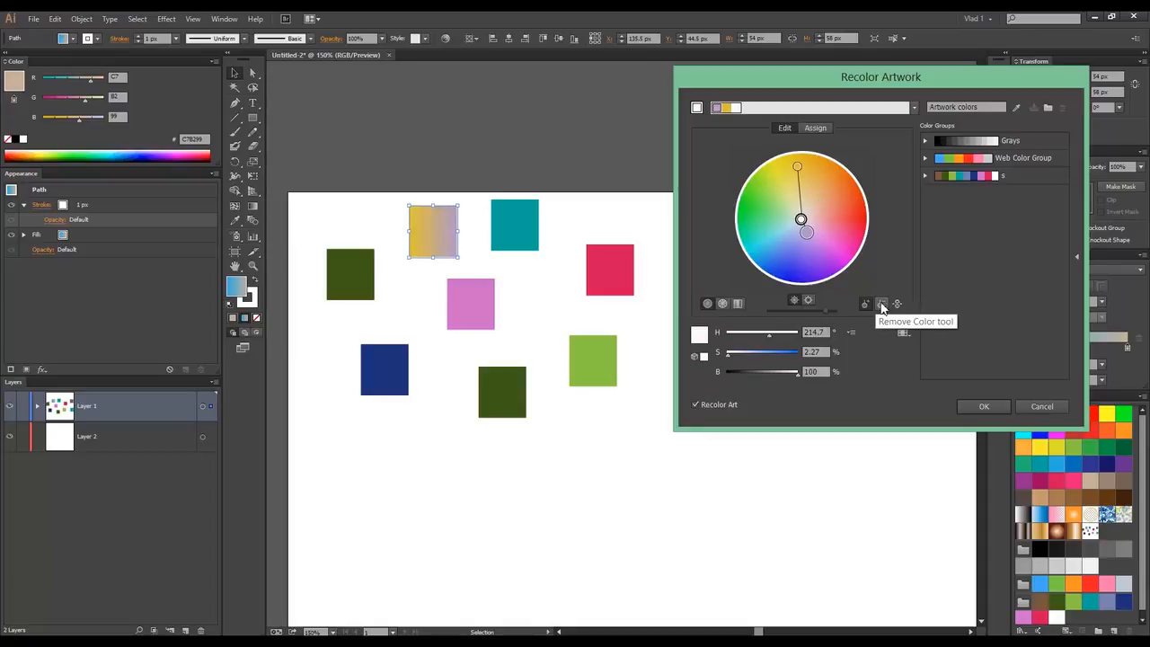
- Add another color to the wheel and shift it with the linked colors to a green with hue 146° and saturation 73%
click(833, 232)
drag(834, 232, 833, 187)
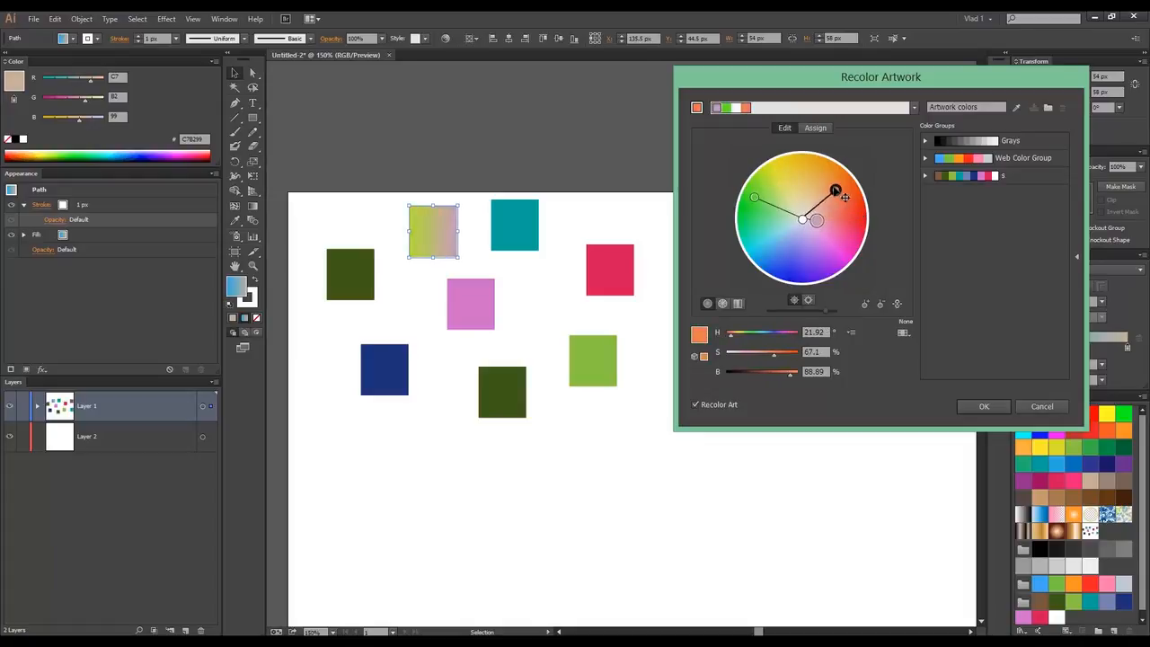
click(851, 333)
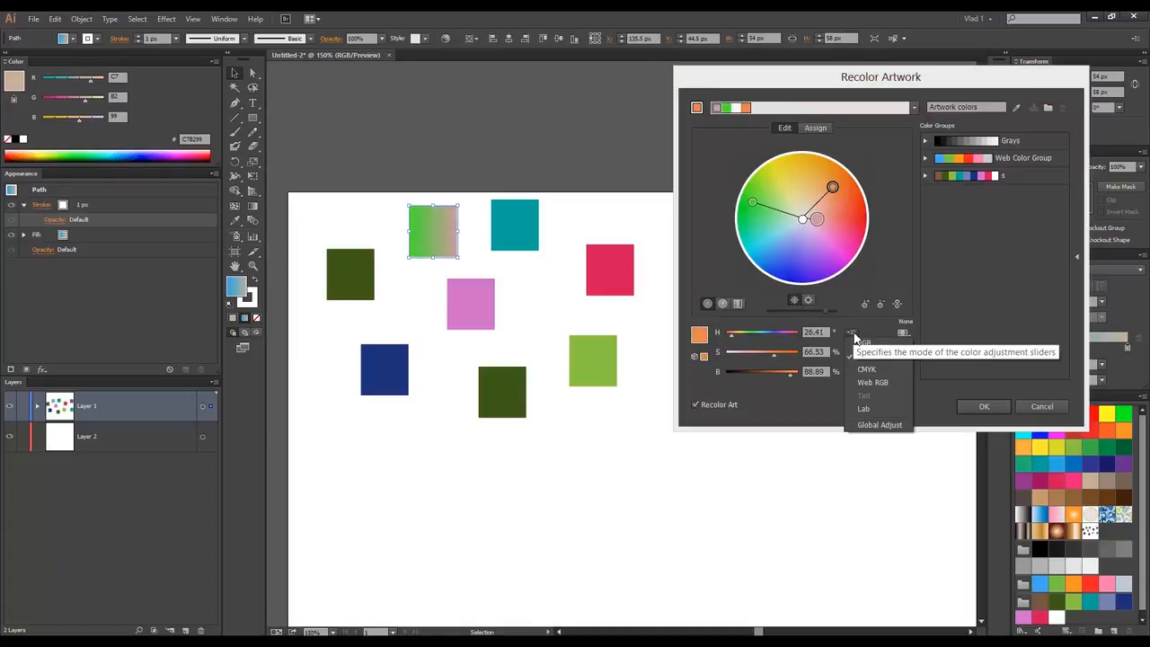
click(871, 334)
mouse_move(733, 335)
mouse_down()
mouse_move(767, 332)
mouse_move(740, 340)
mouse_move(755, 332)
mouse_up()
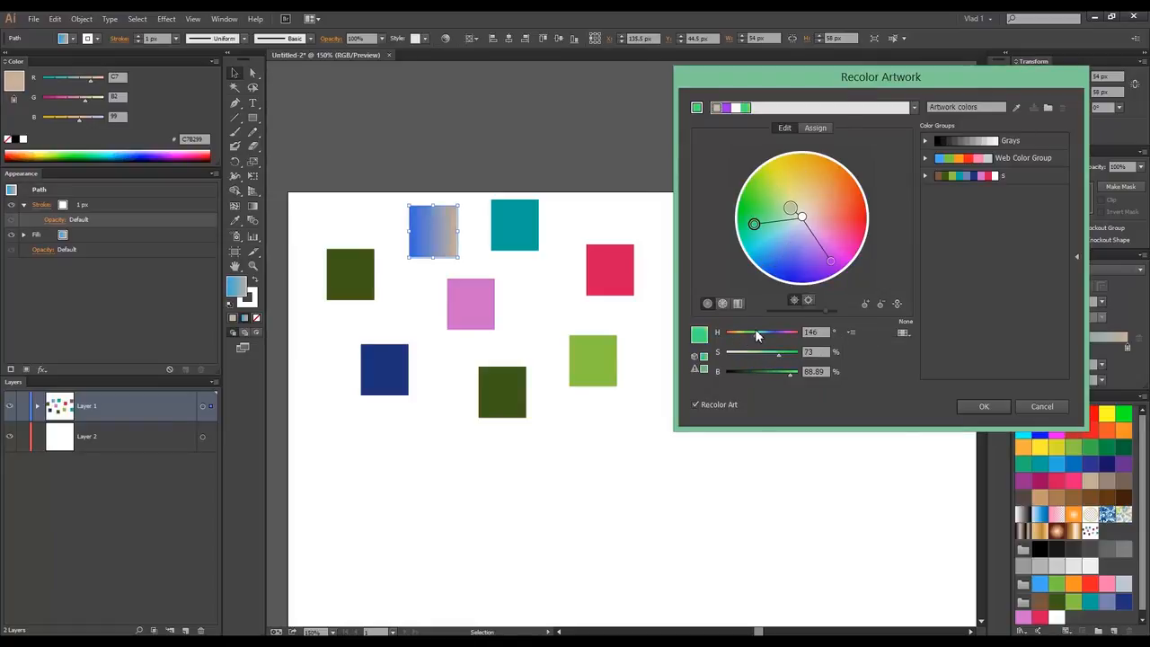
- Look through the libraries that can limit the colors, and view the harmony as a segmented wheel and as color bars
click(903, 334)
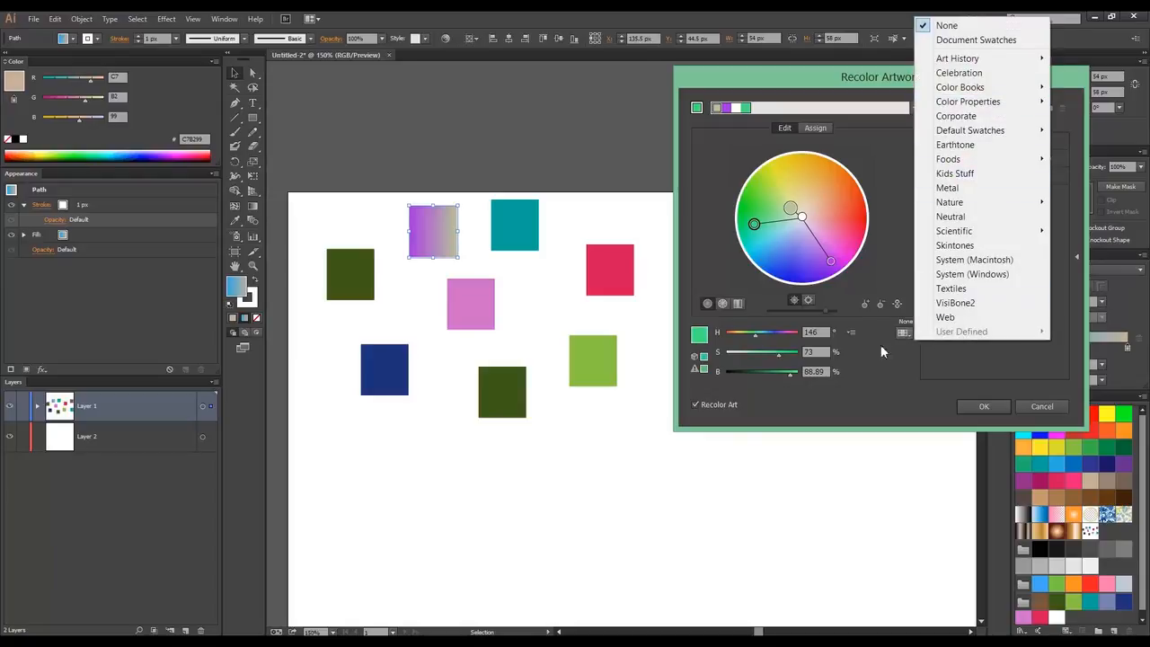
click(860, 342)
click(724, 303)
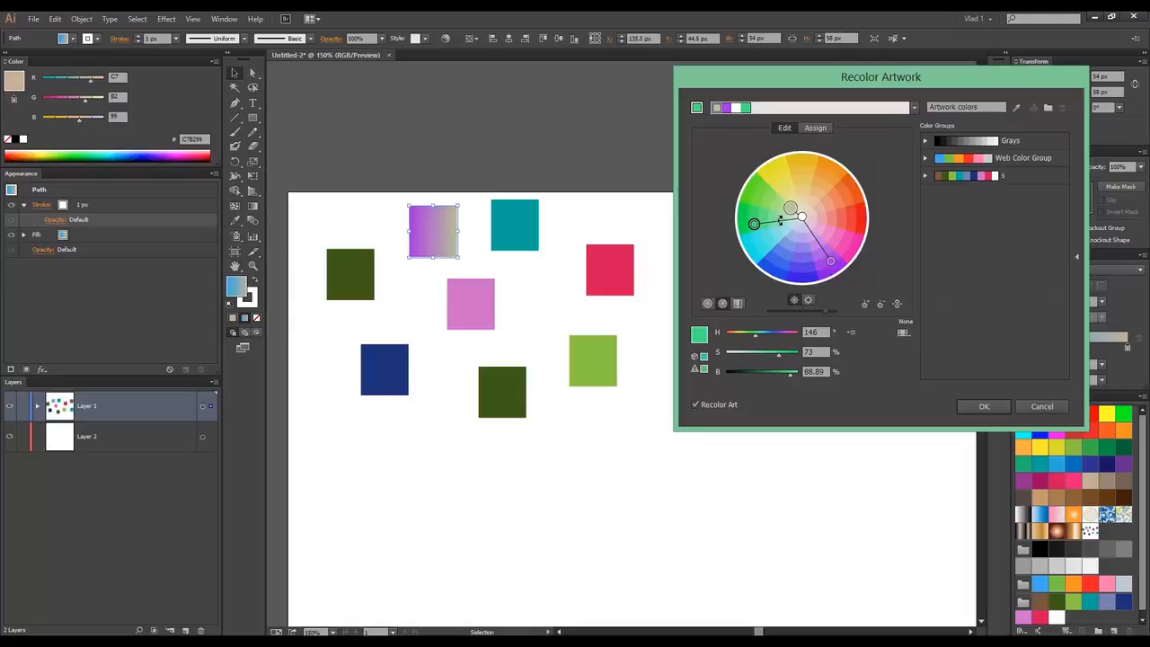
click(738, 303)
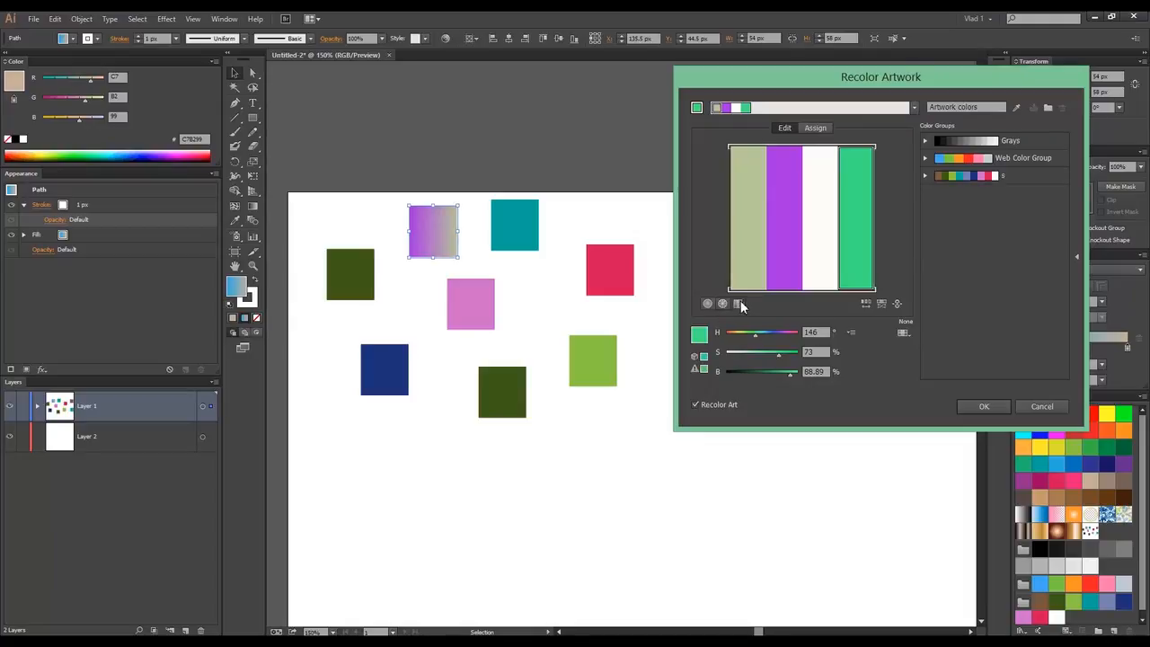
- Randomly change the order of the harmony's color bars, and randomly change their saturation and brightness
click(868, 304)
click(868, 304)
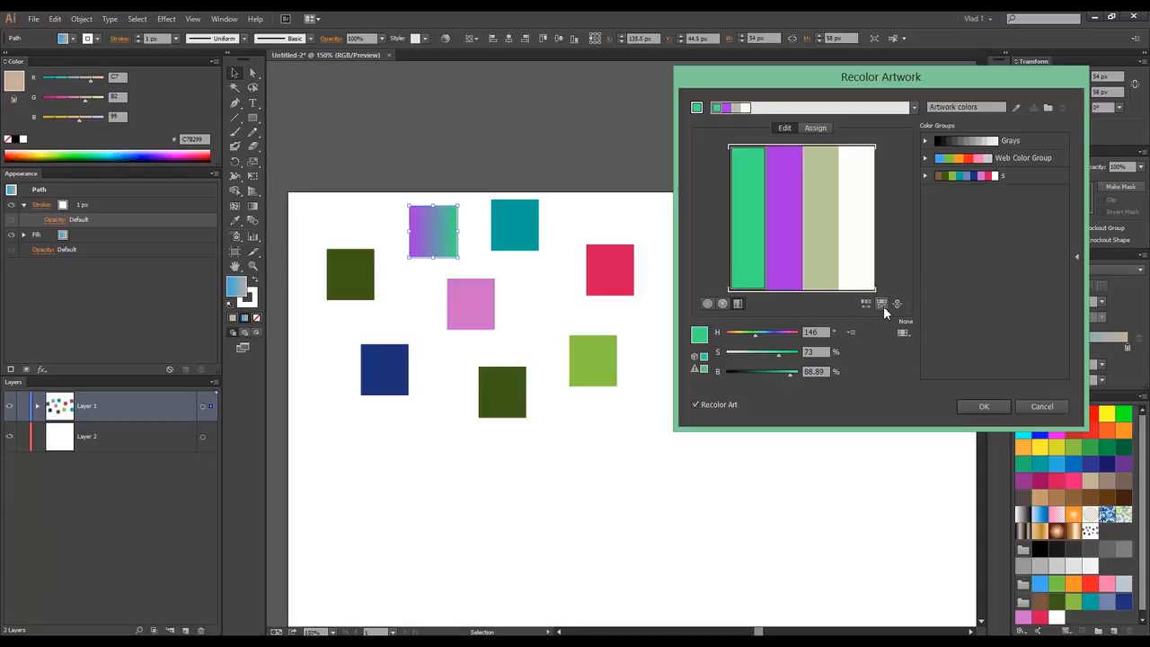
click(884, 305)
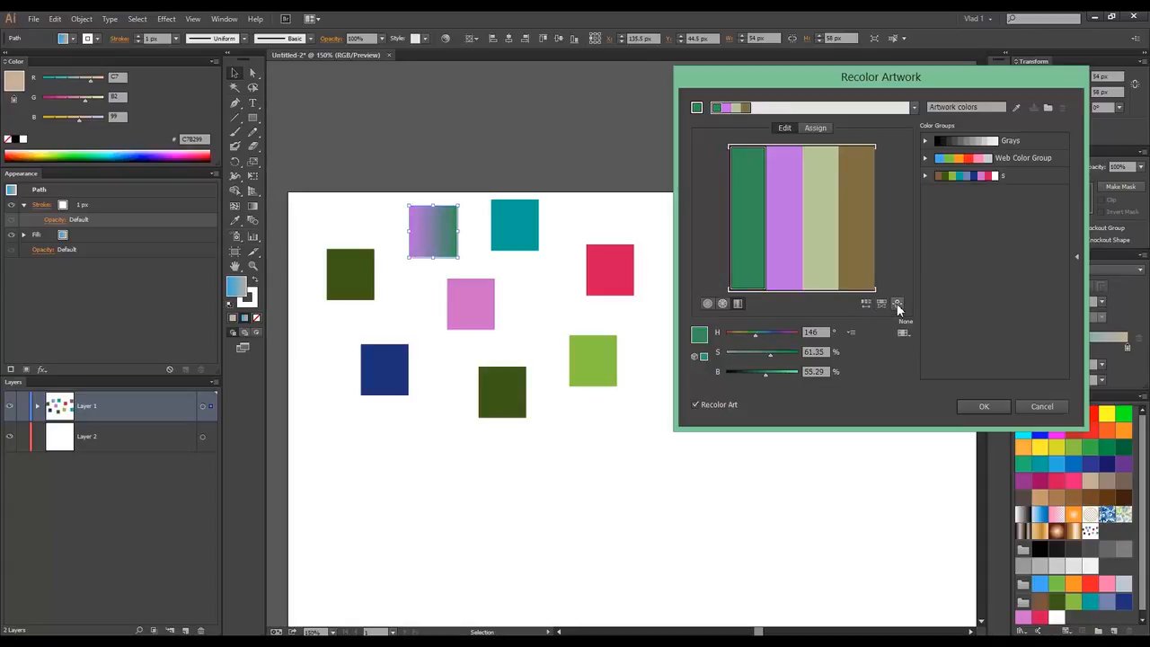
- Review the color assignments, apply the recoloring to the gradient square and deselect it
click(815, 128)
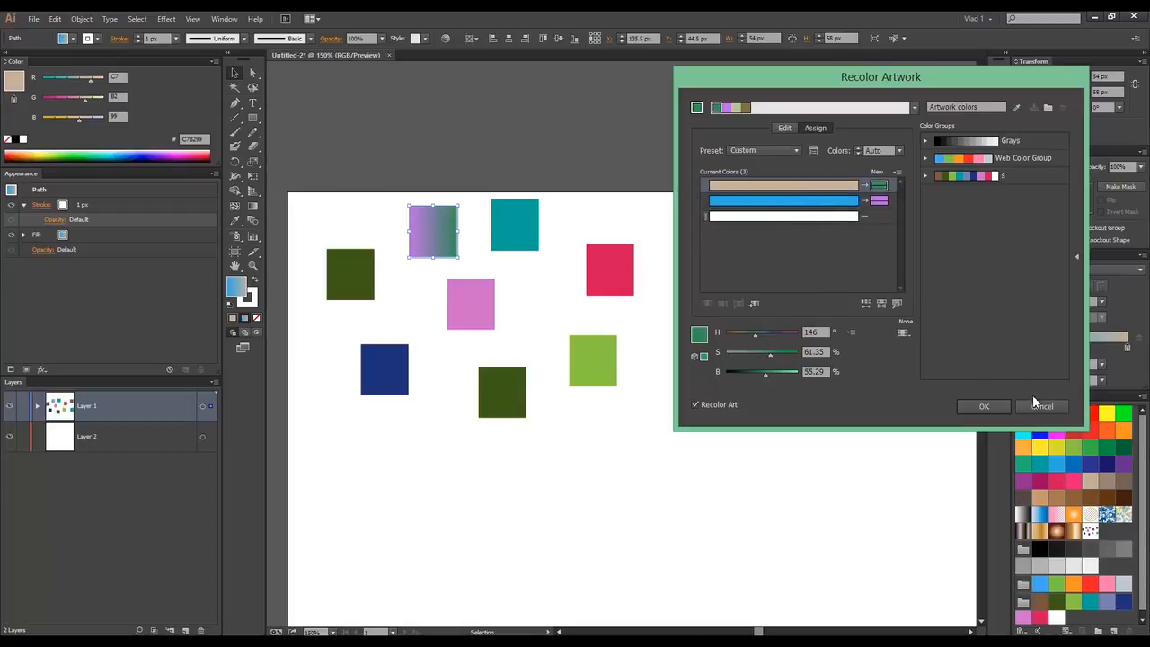
click(997, 407)
click(616, 137)
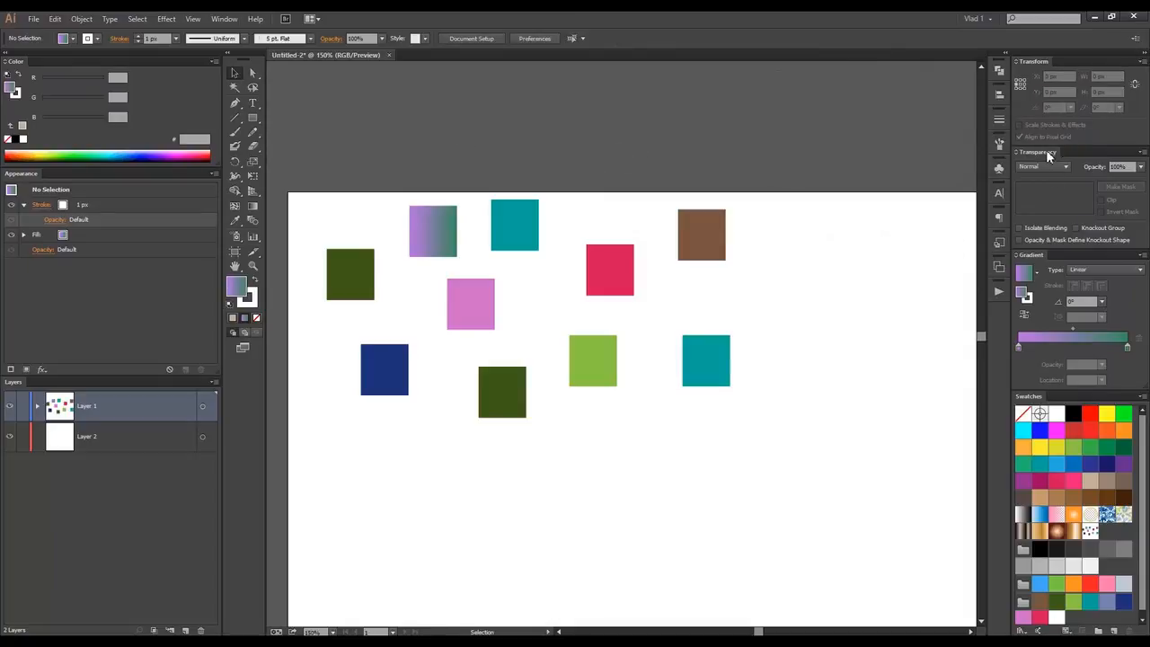
click(1027, 168)
click(834, 145)
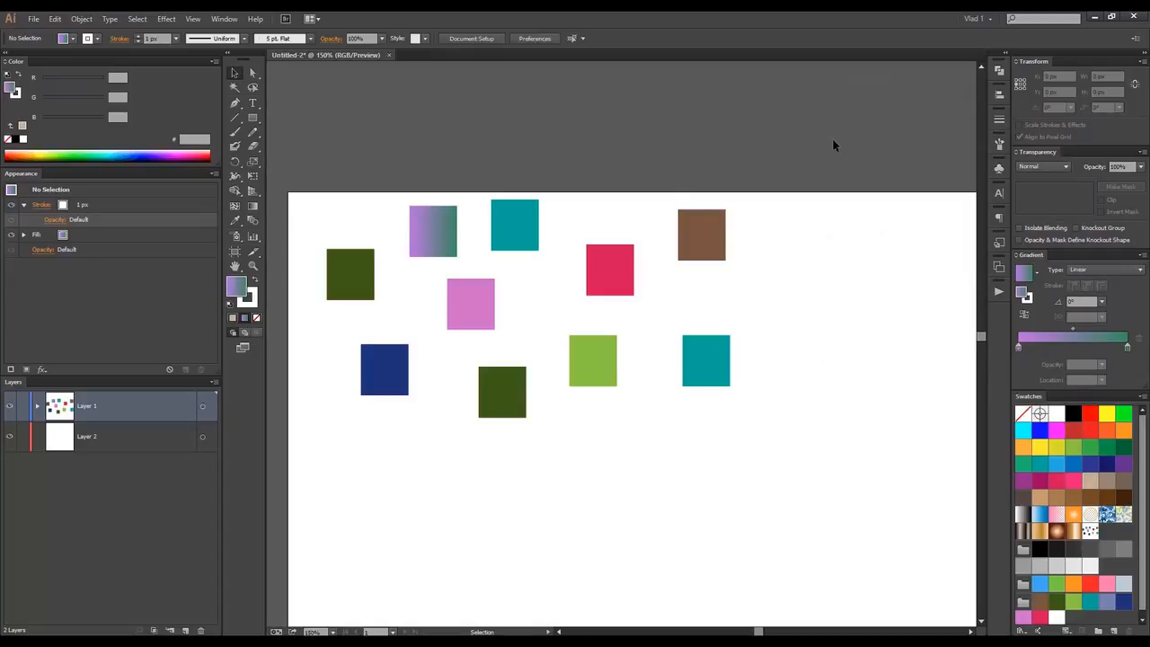